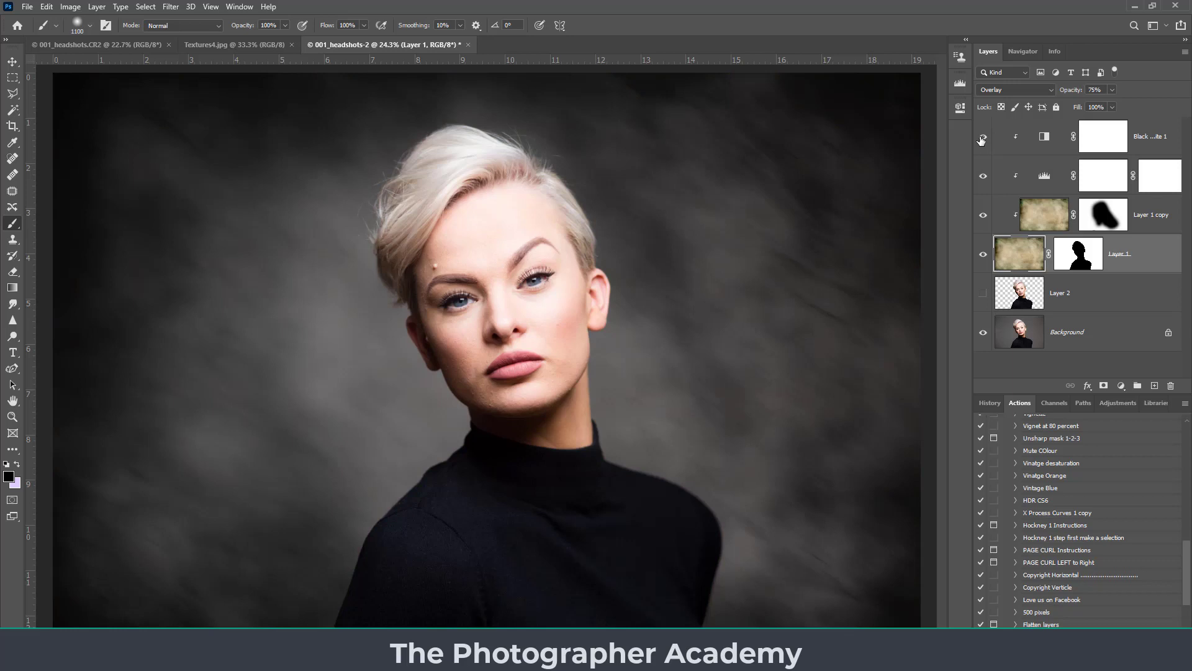
# Step: Copy the Textures4.jpg texture with the Move tool into the 001_headshots.CR2 portrait as a new layer
pyautogui.click(78, 45)
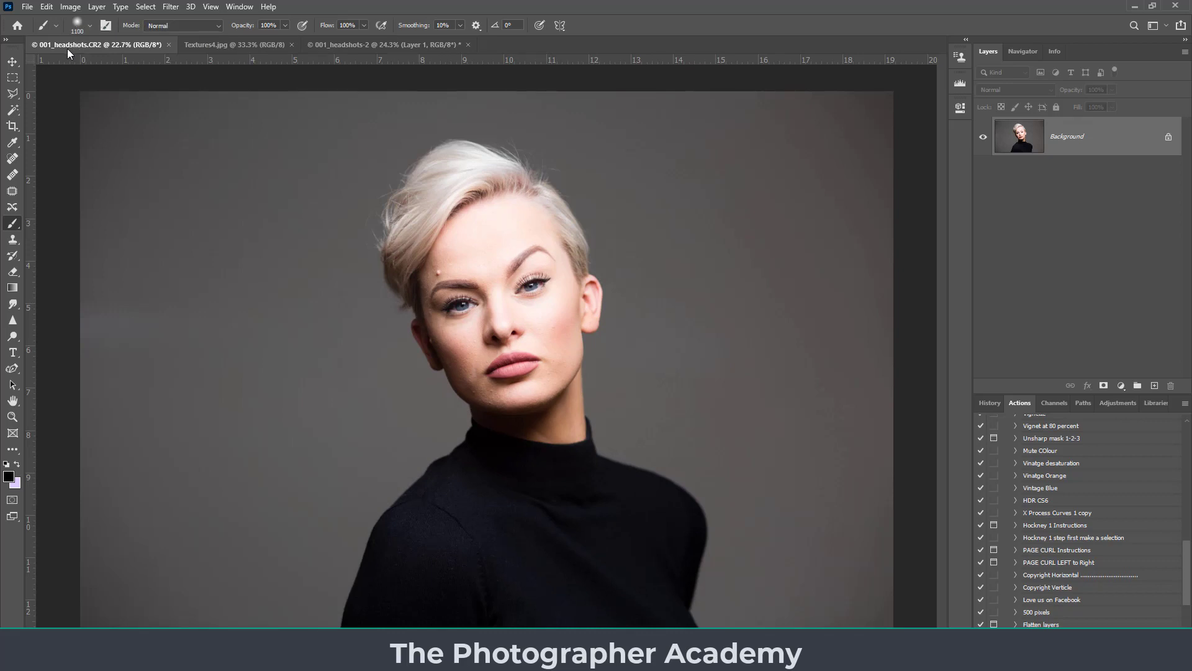
pyautogui.click(195, 43)
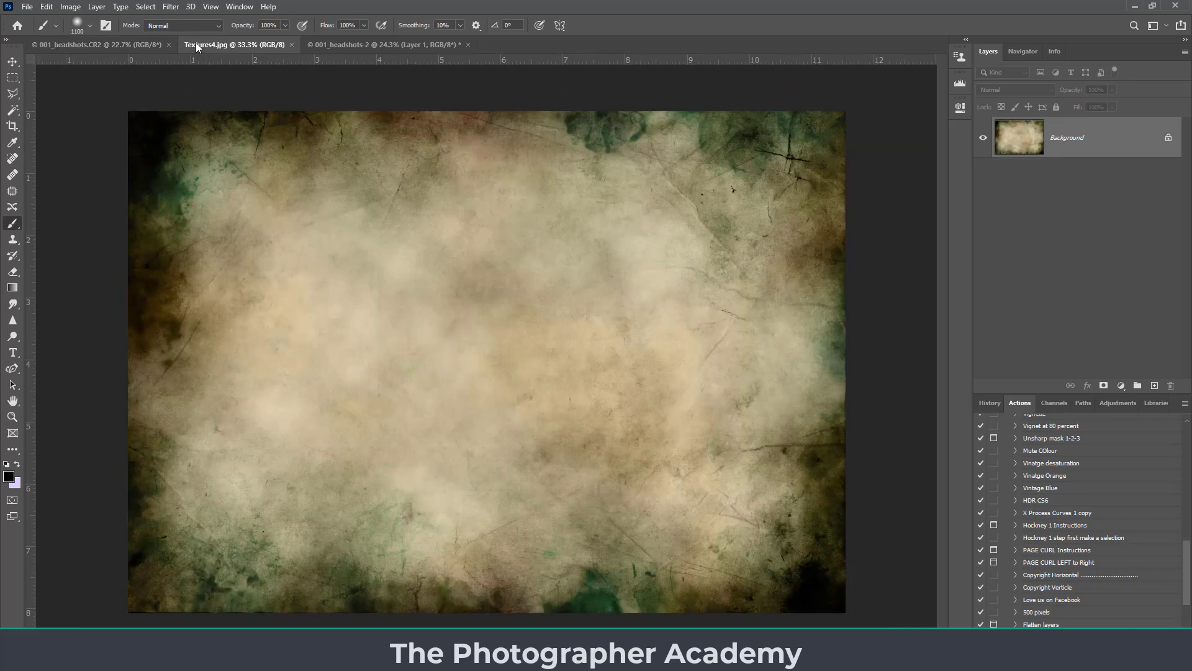
pyautogui.click(12, 65)
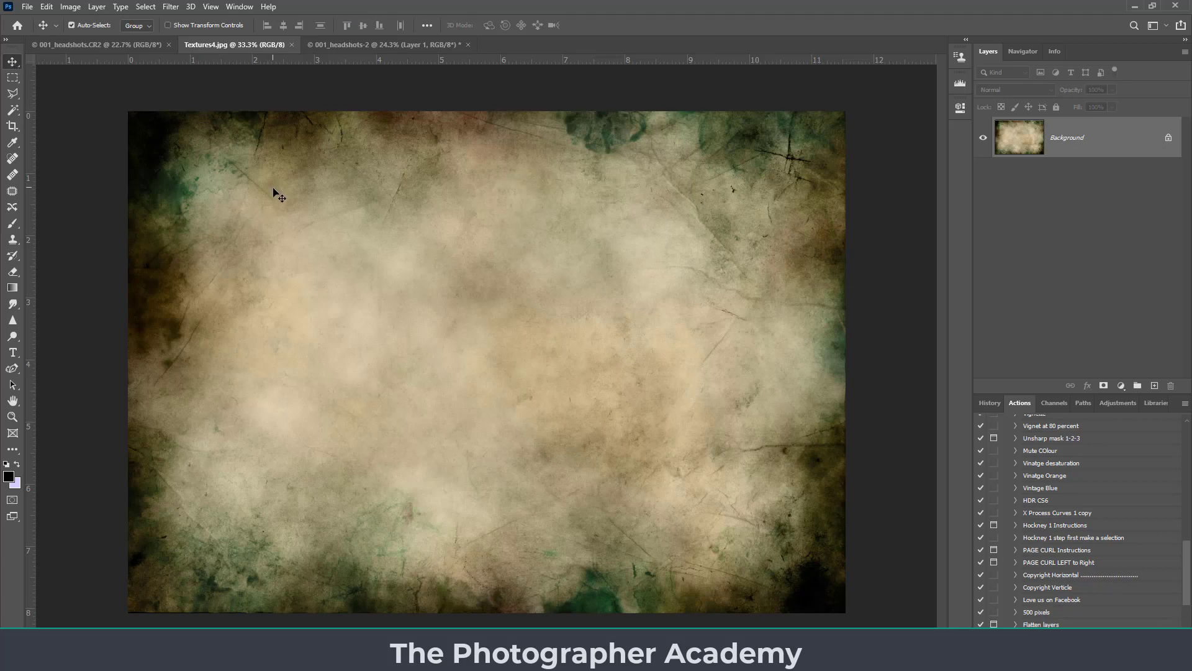
pyautogui.moveTo(372, 253); pyautogui.dragTo(262, 228)
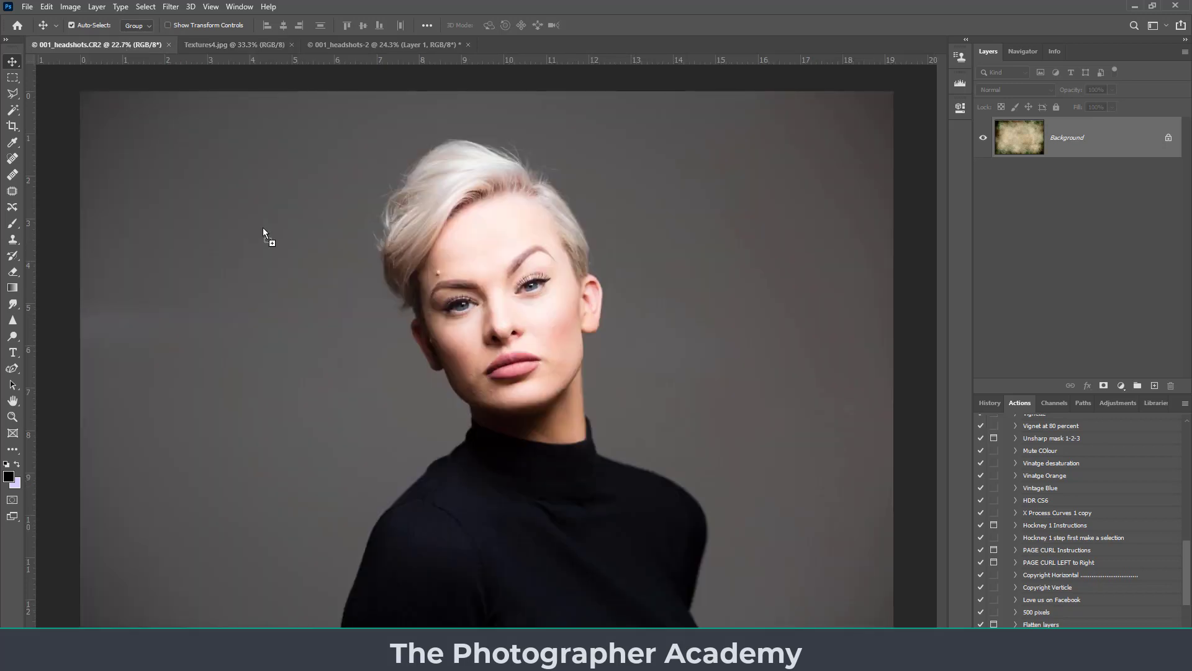
pyautogui.moveTo(323, 292); pyautogui.dragTo(508, 349)
# Step: Scale the texture layer with Free Transform until it covers the whole portrait, and delete that layer
pyautogui.click(46, 7)
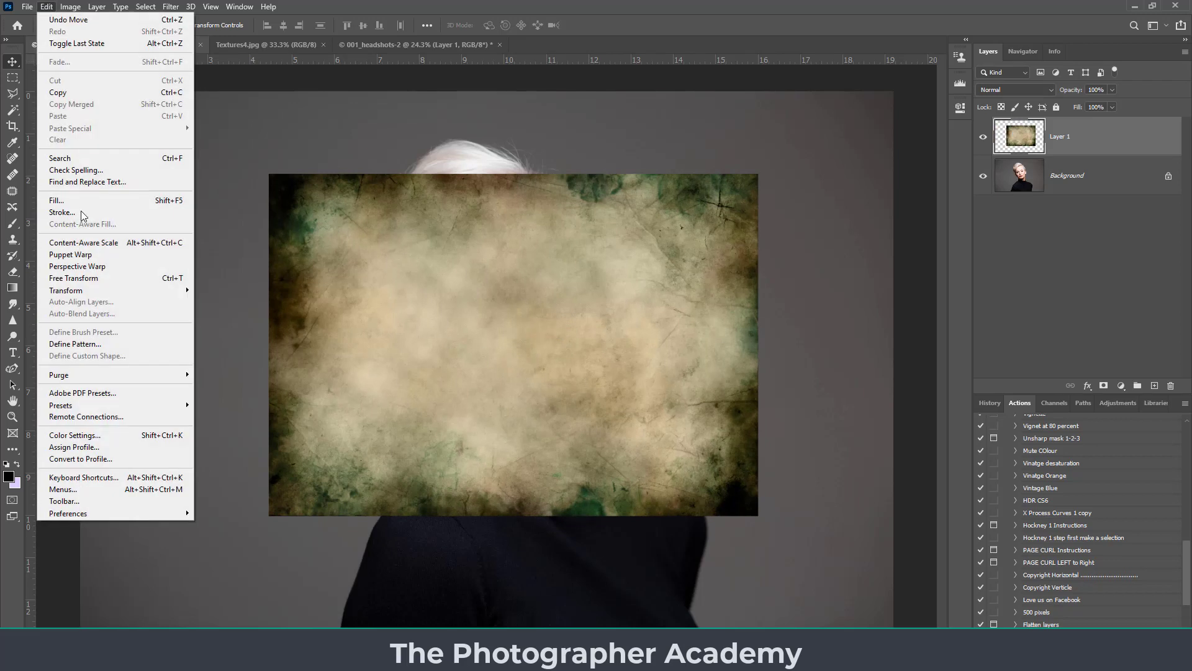
pyautogui.click(82, 278)
pyautogui.moveTo(269, 174); pyautogui.dragTo(59, 82)
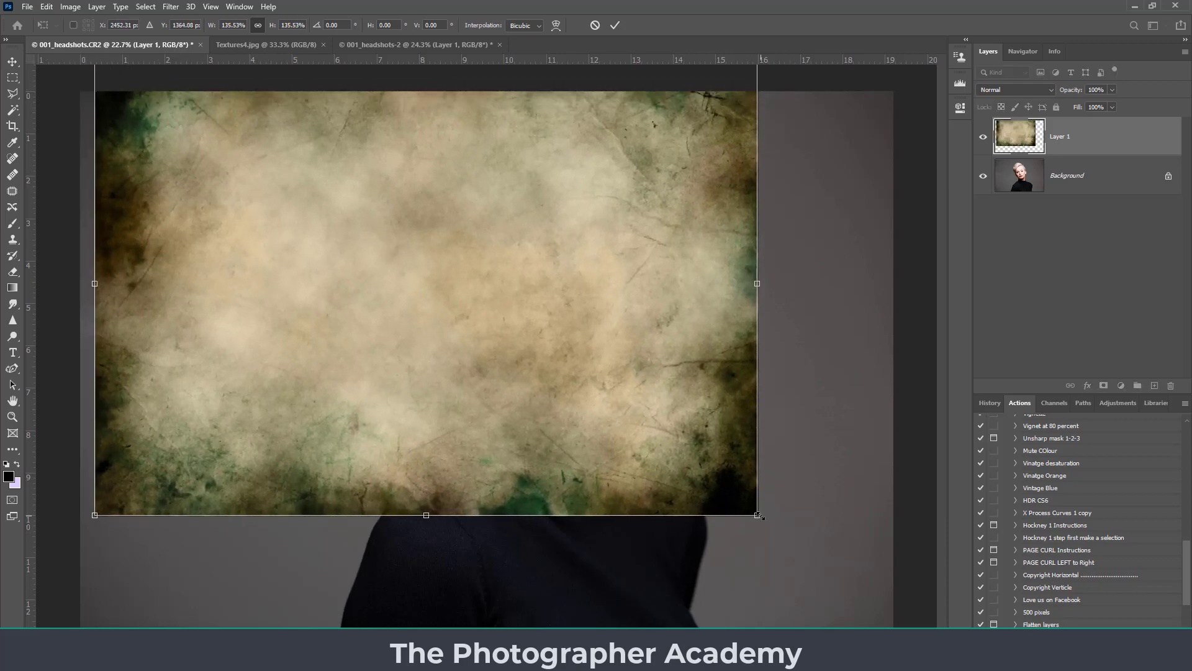
pyautogui.moveTo(758, 515); pyautogui.dragTo(900, 616)
pyautogui.moveTo(682, 400); pyautogui.dragTo(717, 456)
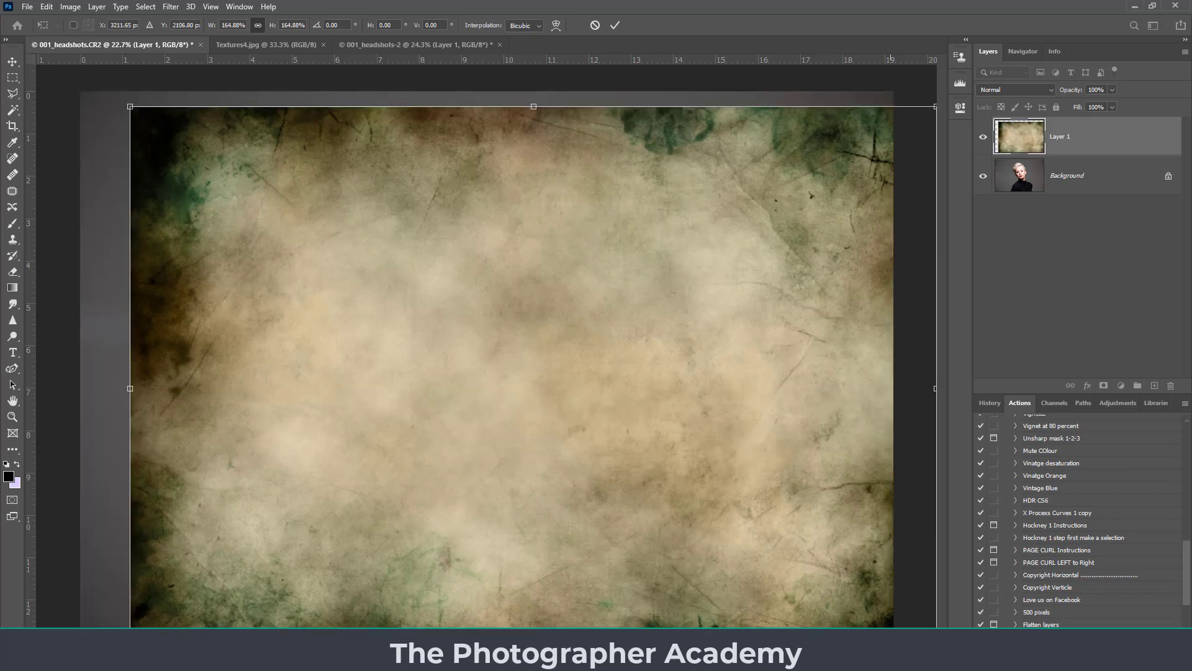
pyautogui.moveTo(130, 106); pyautogui.dragTo(60, 62)
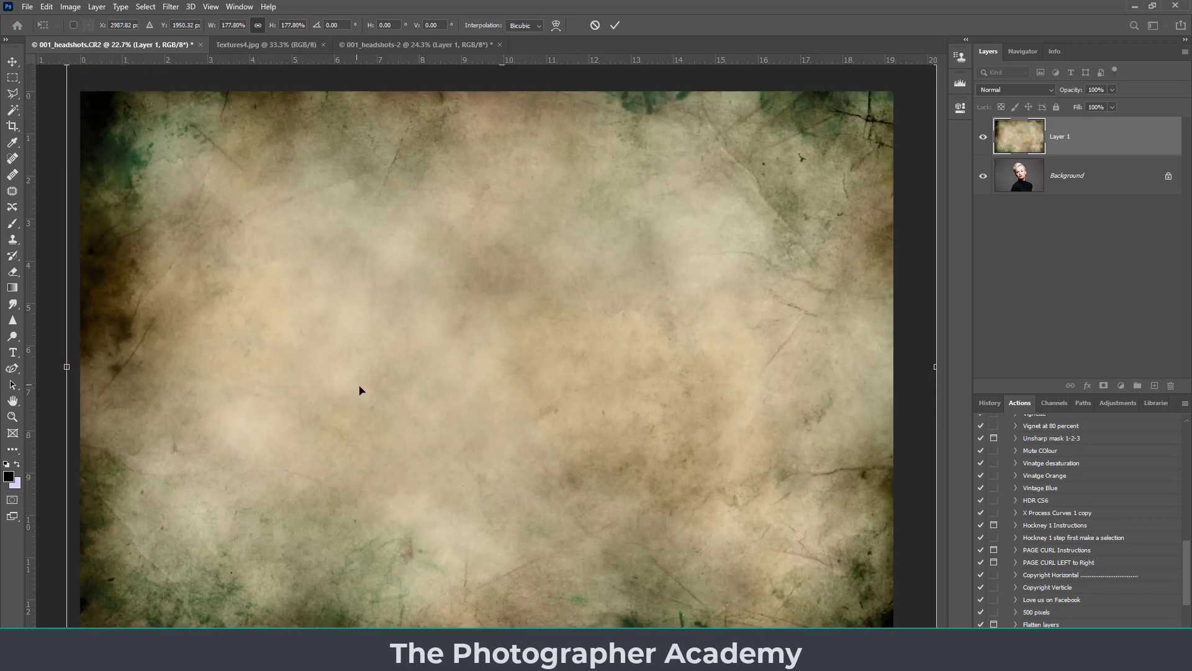
pyautogui.press('Return')
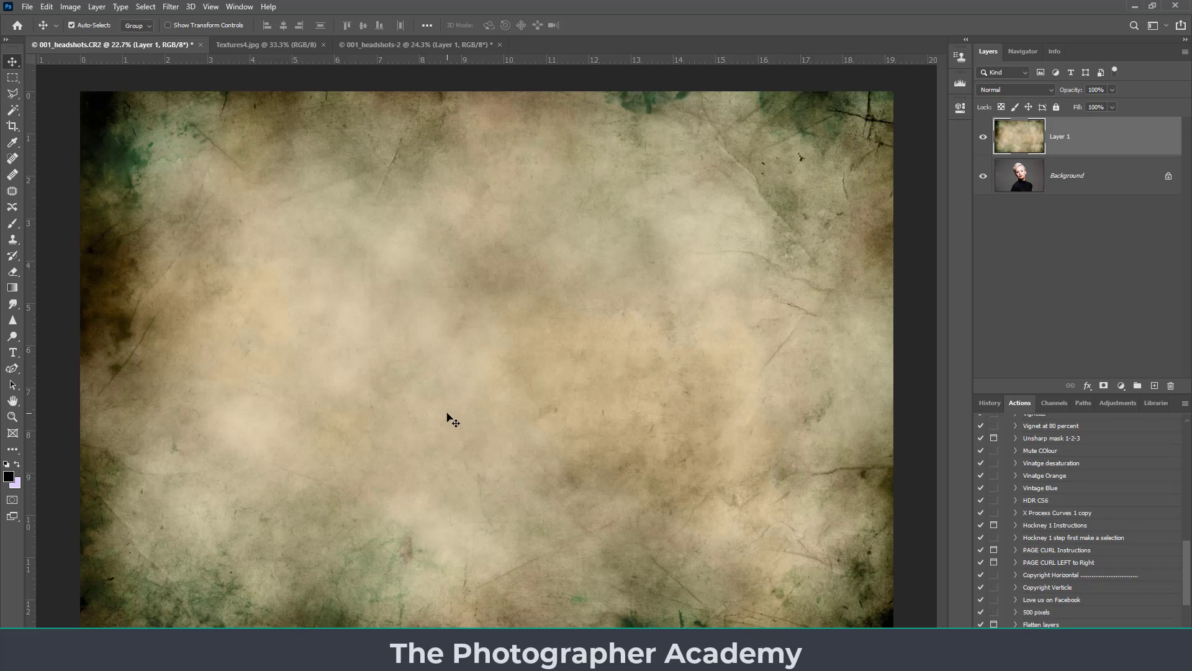
pyautogui.press('Delete')
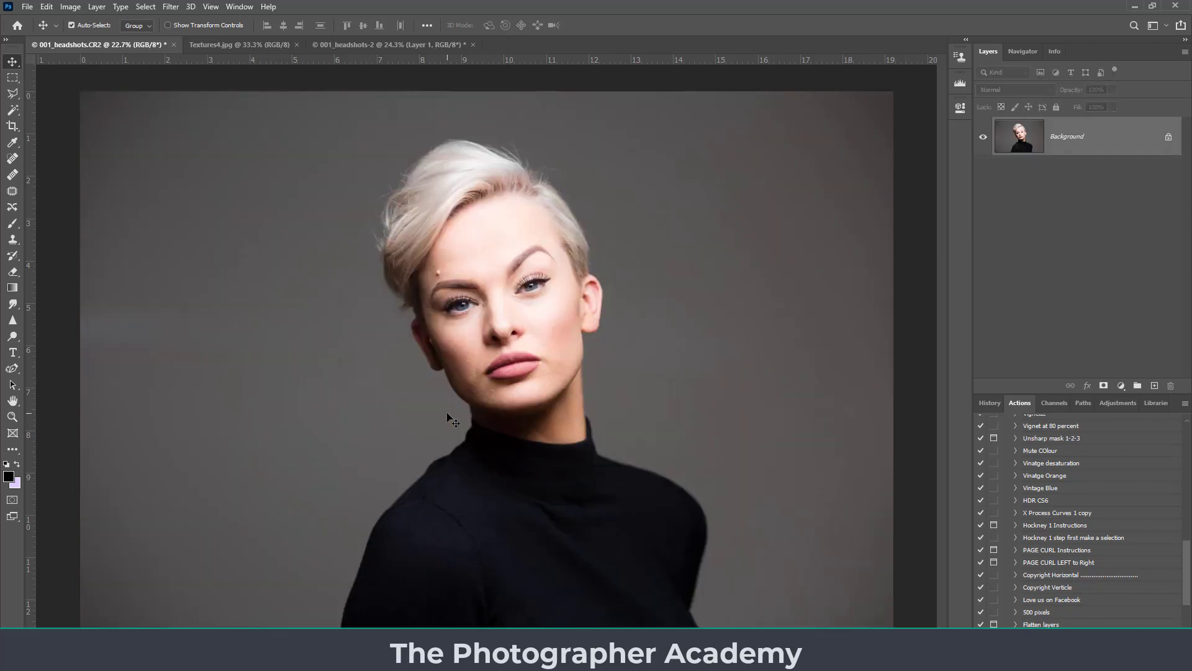
# Step: Copy the unscaled Textures4.jpg texture into the portrait document again and undo the placement
pyautogui.click(248, 50)
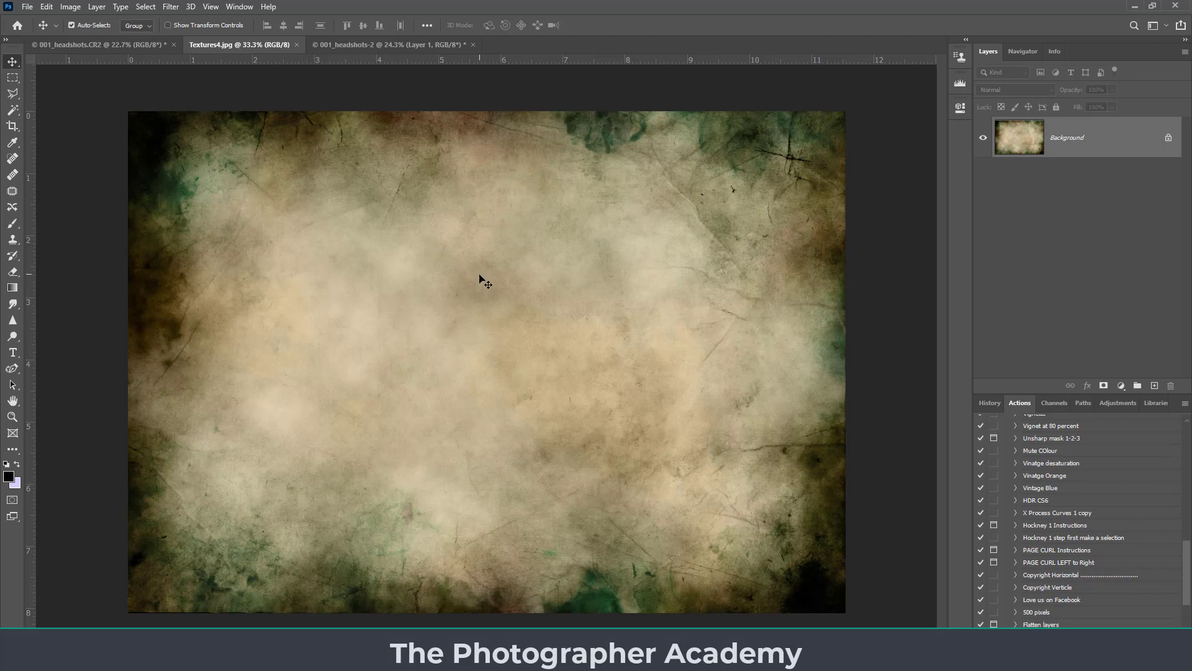
pyautogui.click(133, 50)
pyautogui.moveTo(133, 50); pyautogui.dragTo(442, 343)
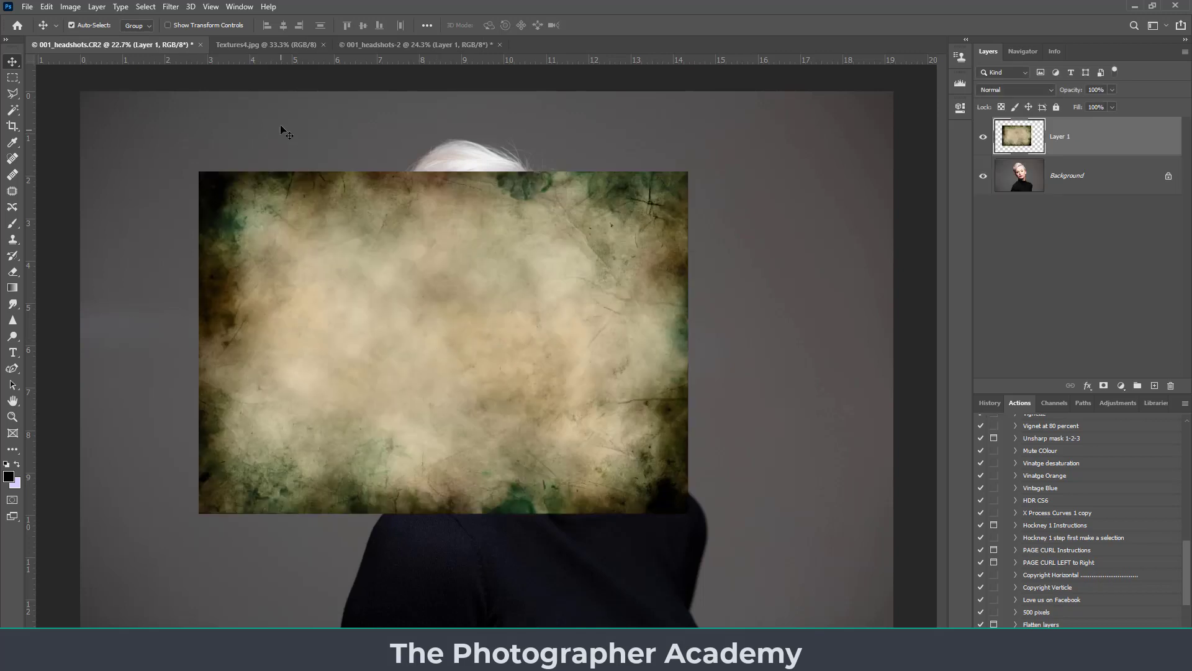
pyautogui.hotkey('ctrl', 'z')
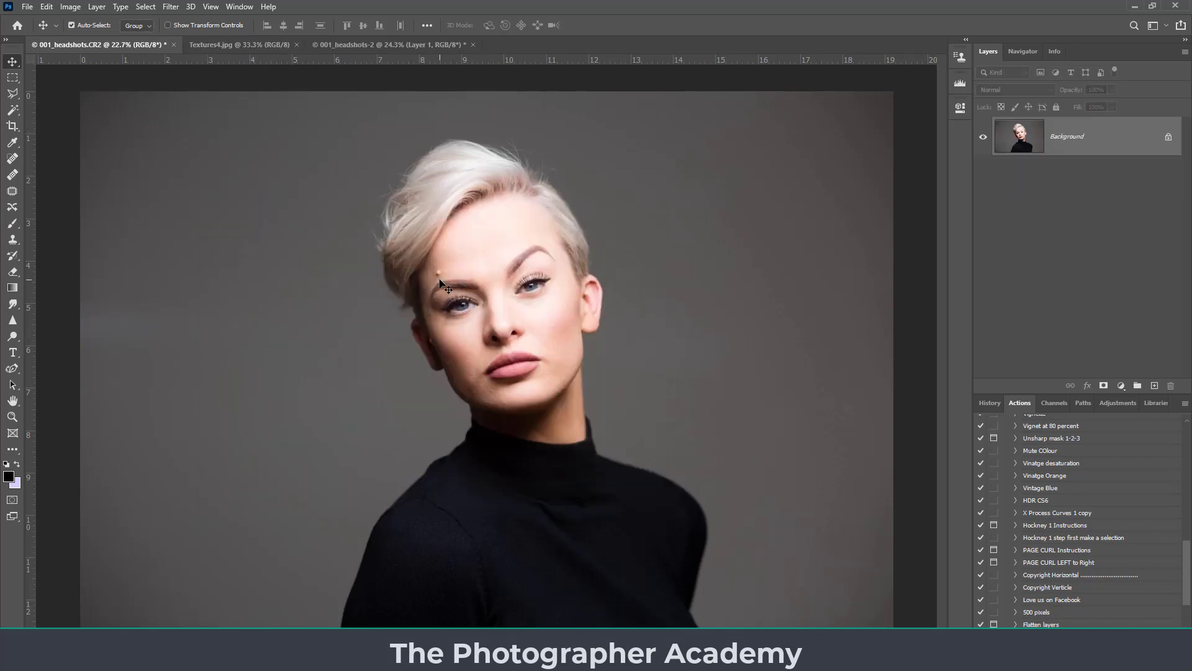
# Step: Check the pixel dimensions of the 001_headshots.CR2 portrait in Image Size
pyautogui.click(70, 7)
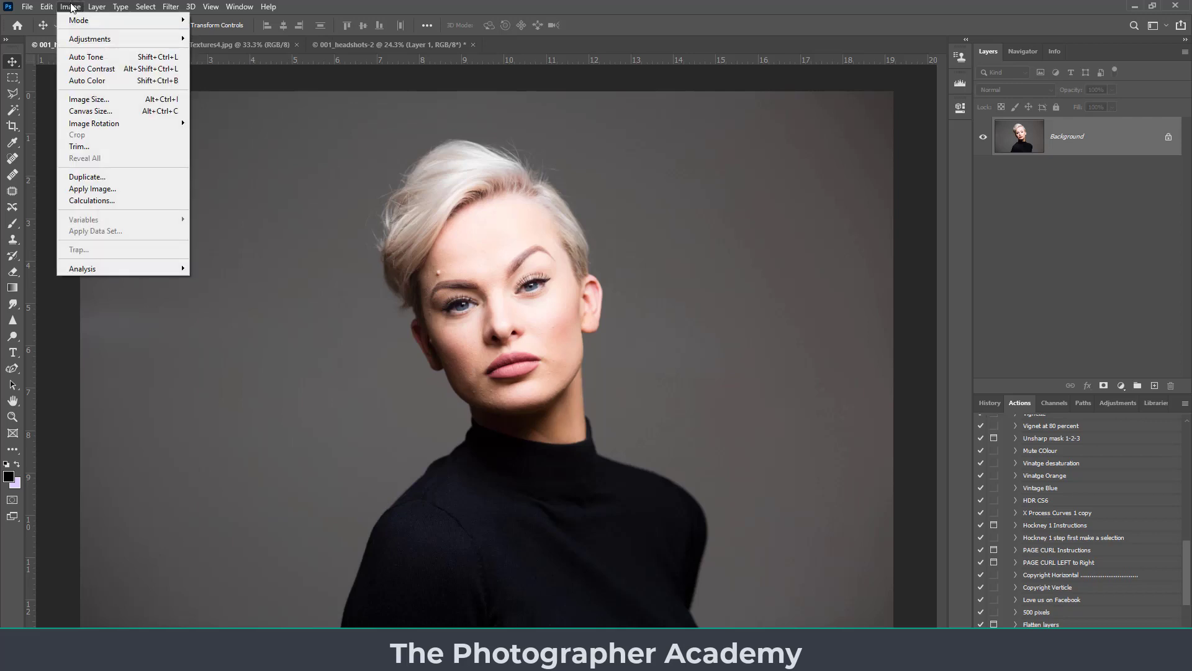
pyautogui.click(83, 99)
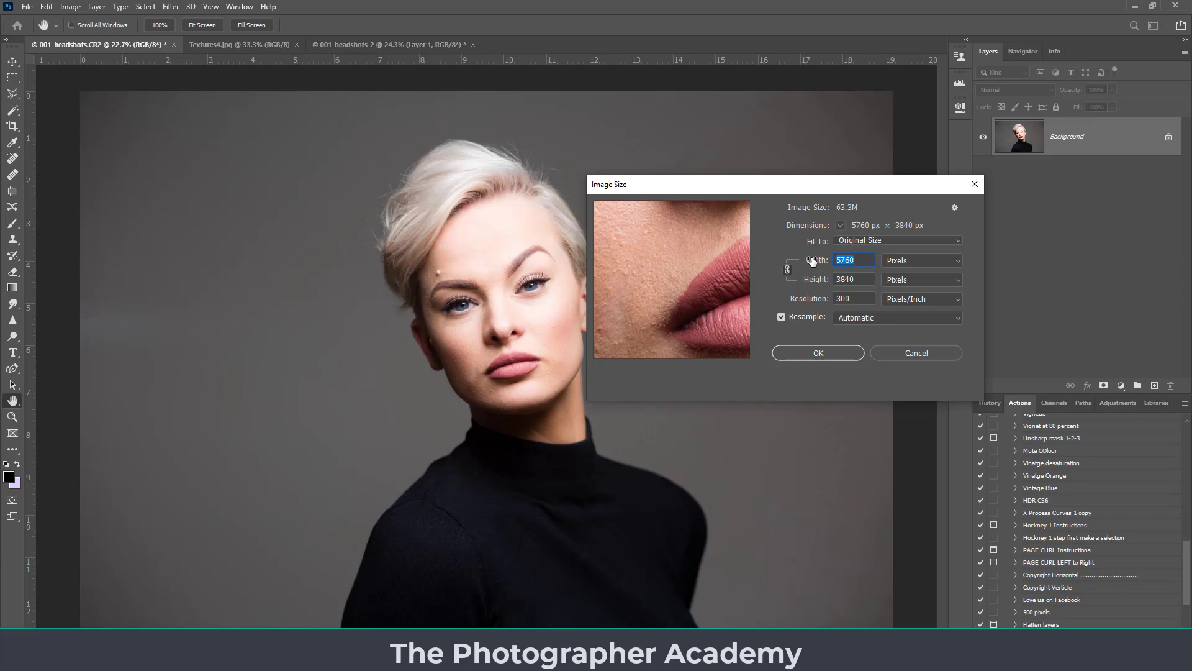
pyautogui.click(804, 352)
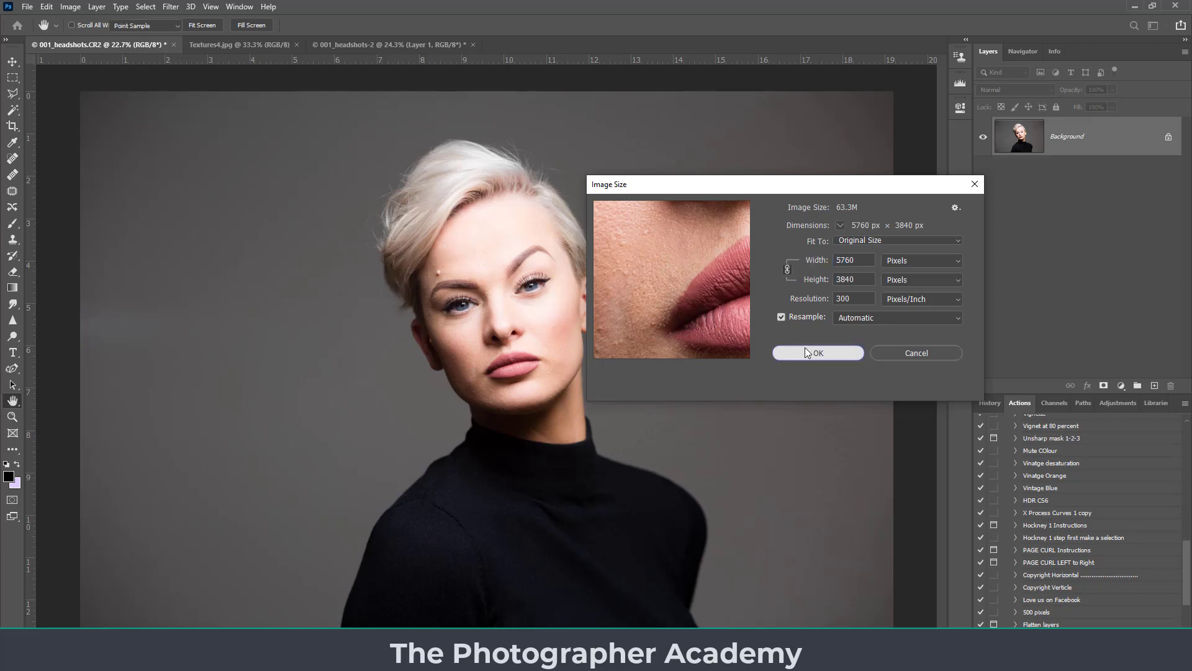
# Step: Resize the Textures4.jpg image proportionally to a width of 5800 pixels with automatic resampling
pyautogui.click(230, 45)
pyautogui.click(70, 6)
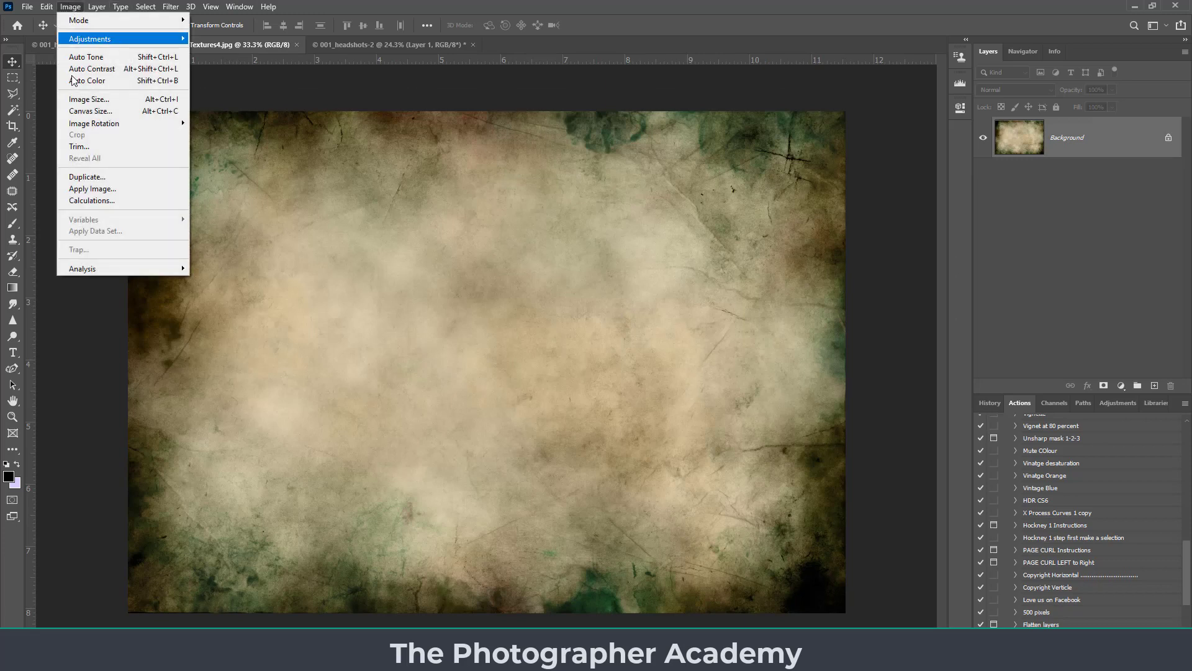
pyautogui.click(75, 100)
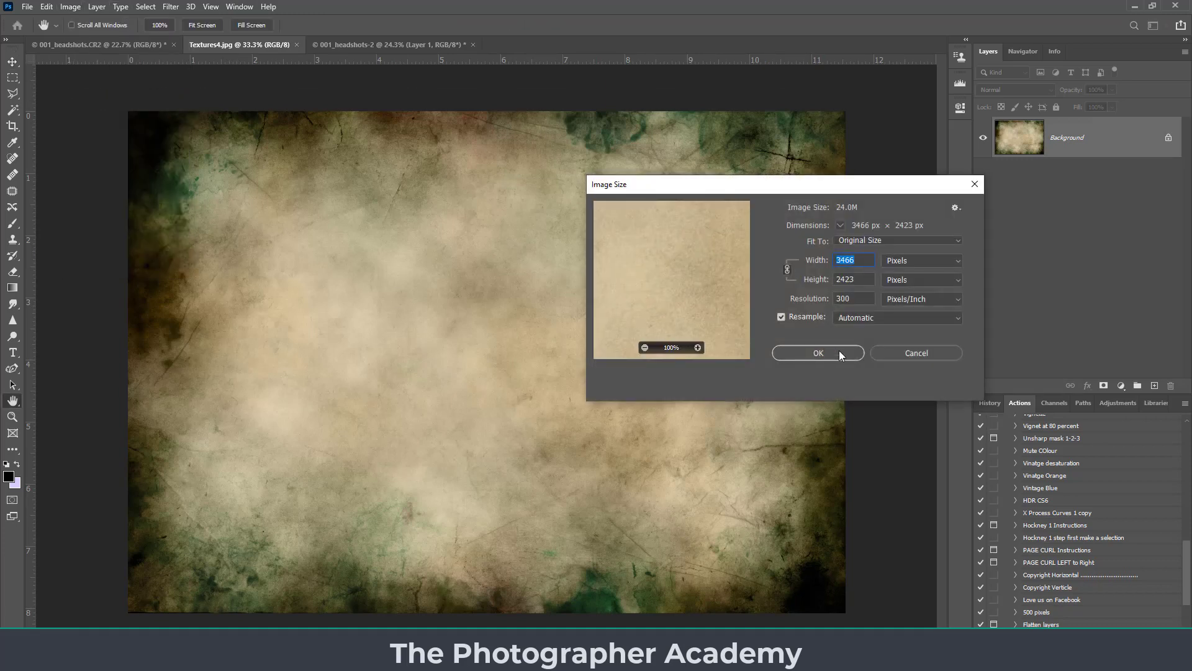
pyautogui.write('5800')
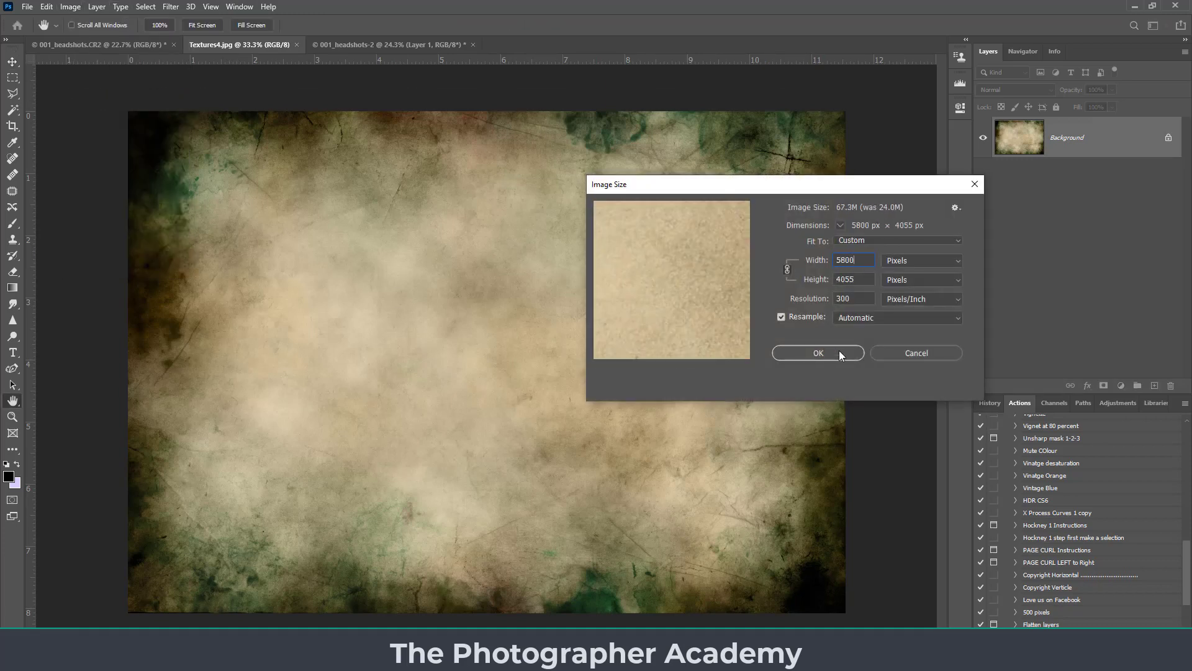
pyautogui.click(840, 352)
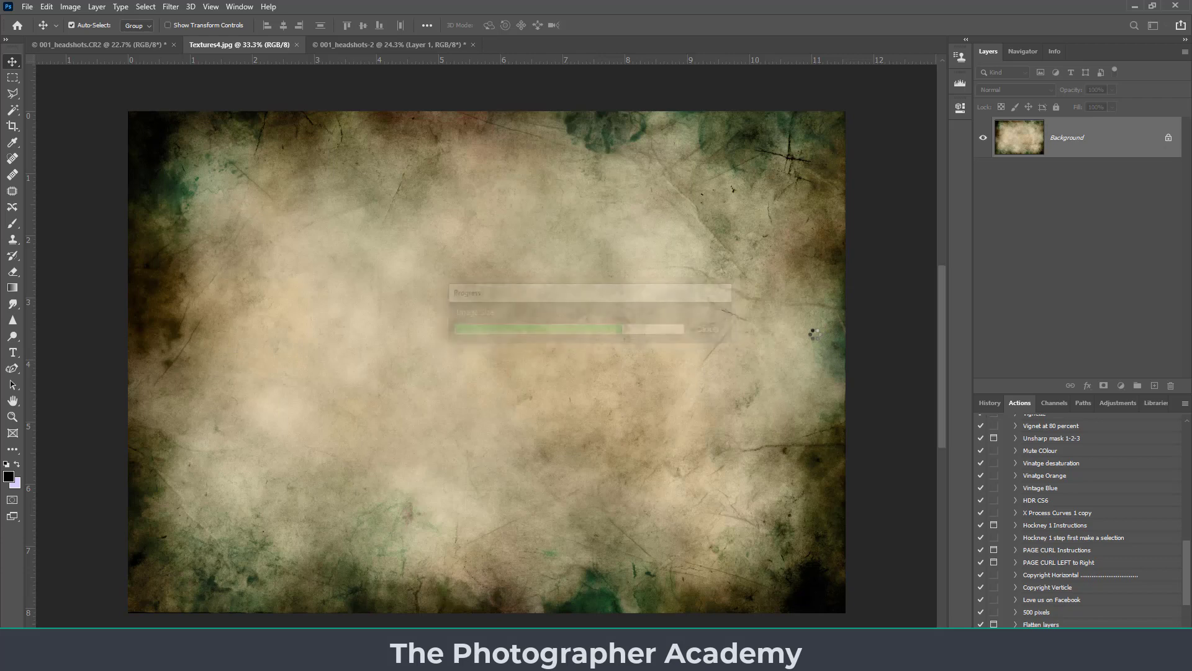
# Step: Copy the enlarged texture into the 001_headshots.CR2 portrait and delete the resulting layer
pyautogui.hotkey('ctrl', '0')
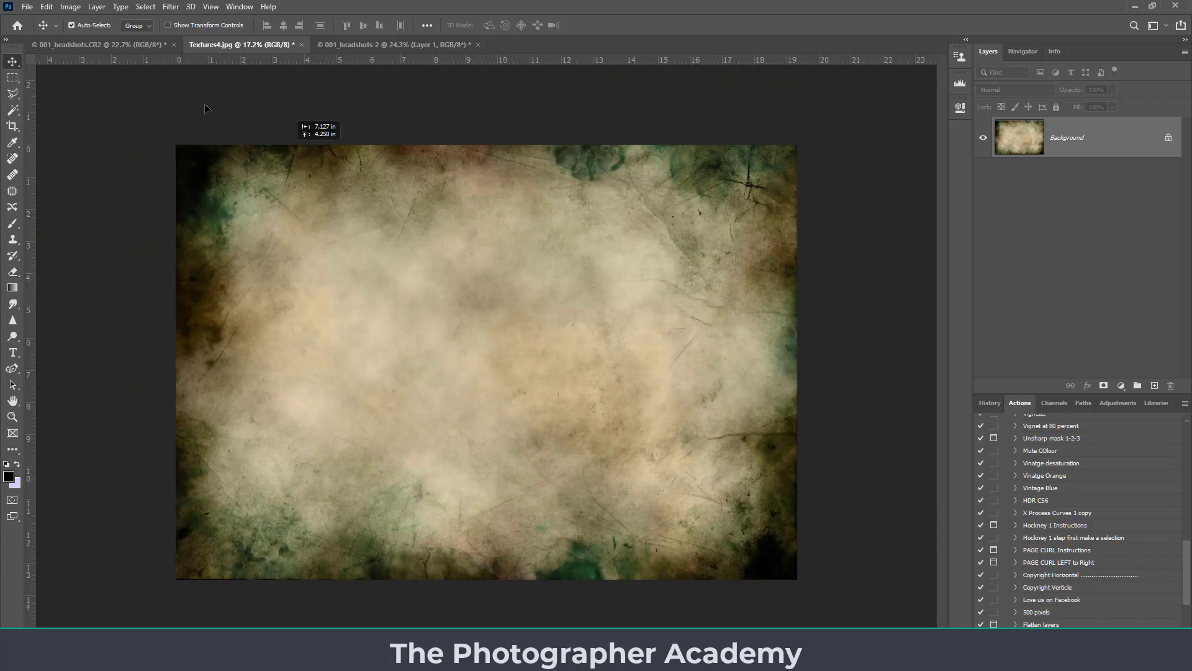
pyautogui.moveTo(205, 105); pyautogui.dragTo(494, 359)
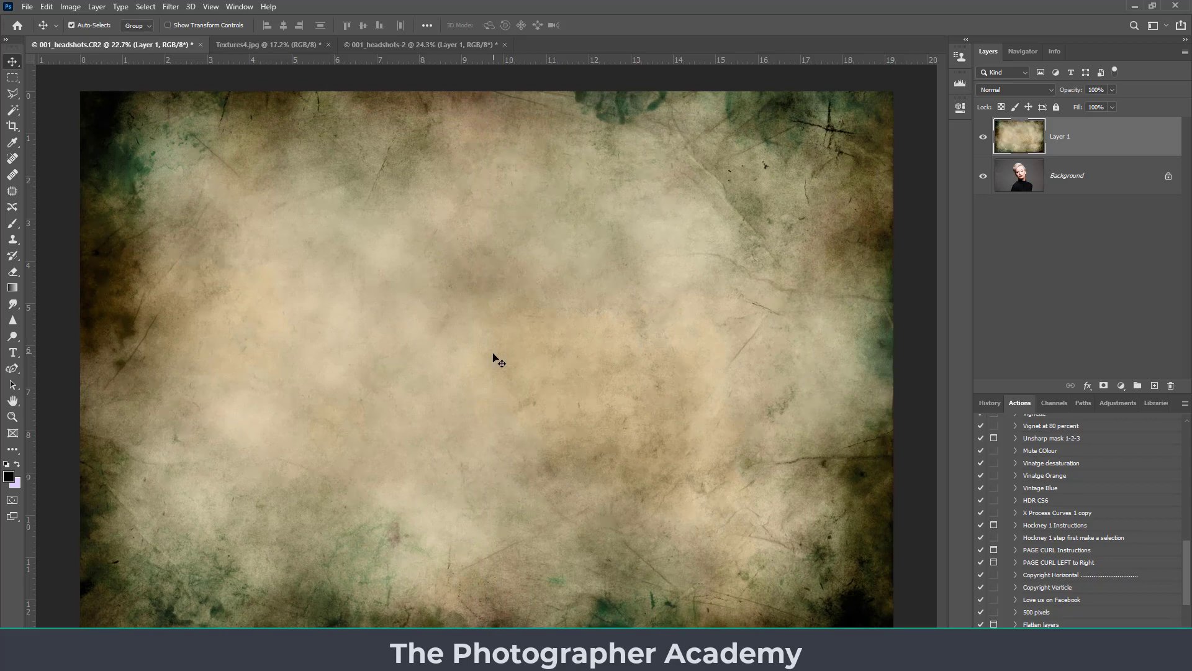
pyautogui.press('Delete')
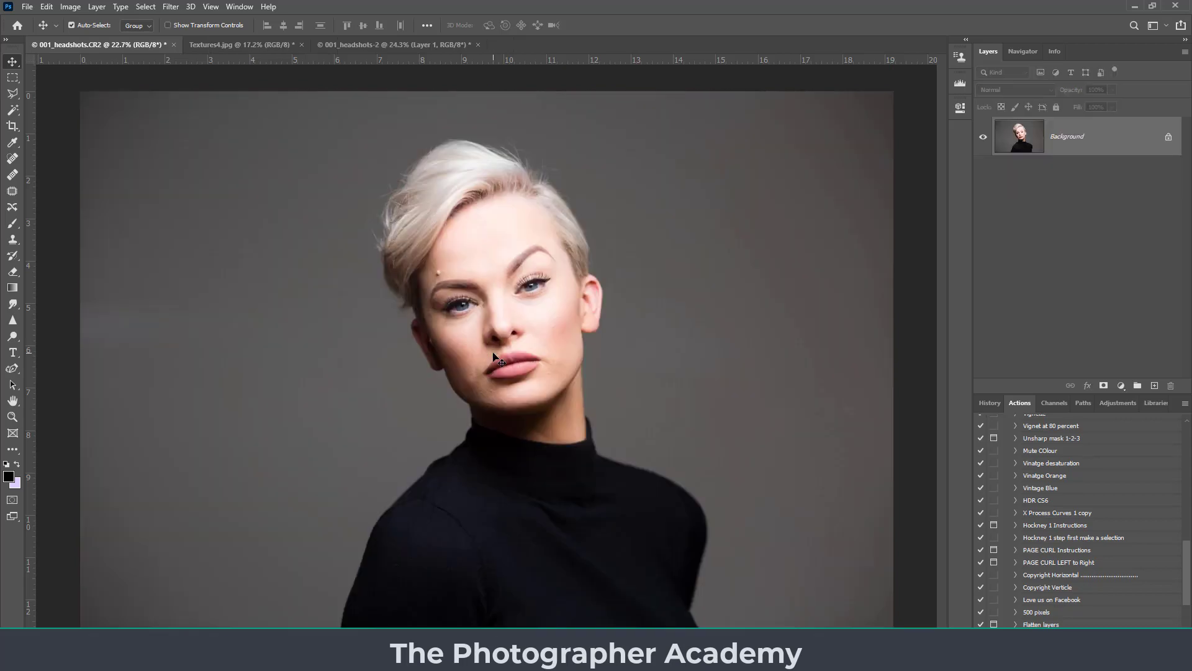
# Step: Copy the enlarged Textures4.jpg texture into the 001_headshots.CR2 portrait so it covers the whole image, and deselect the layer
pyautogui.click(224, 43)
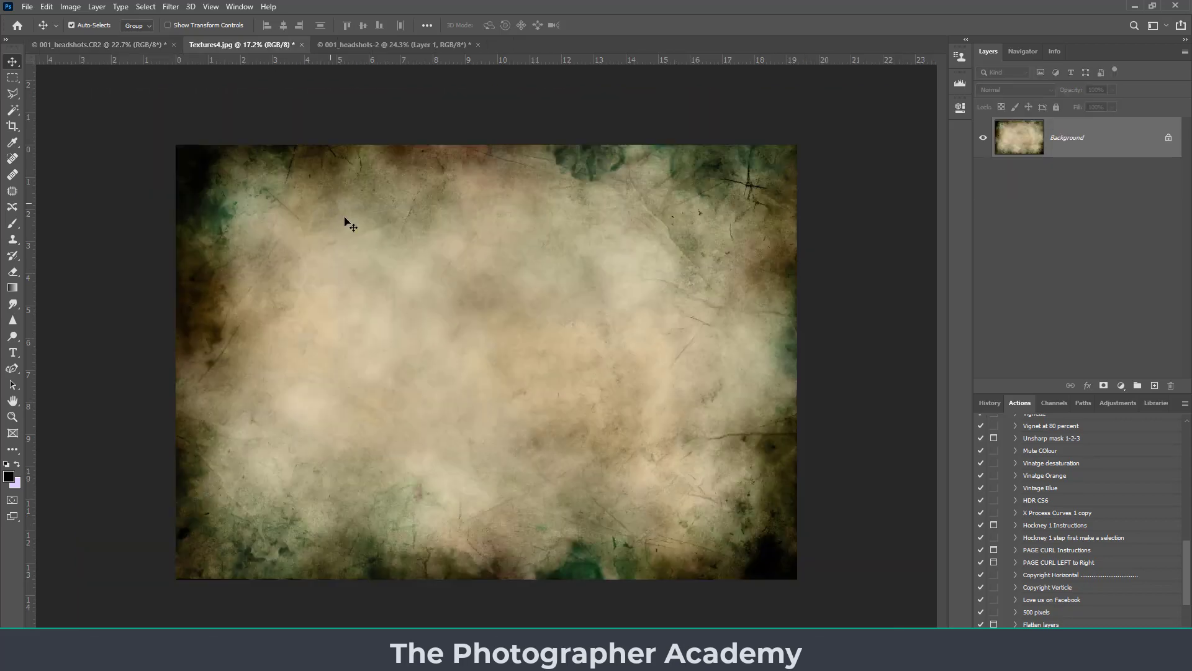
pyautogui.click(114, 46)
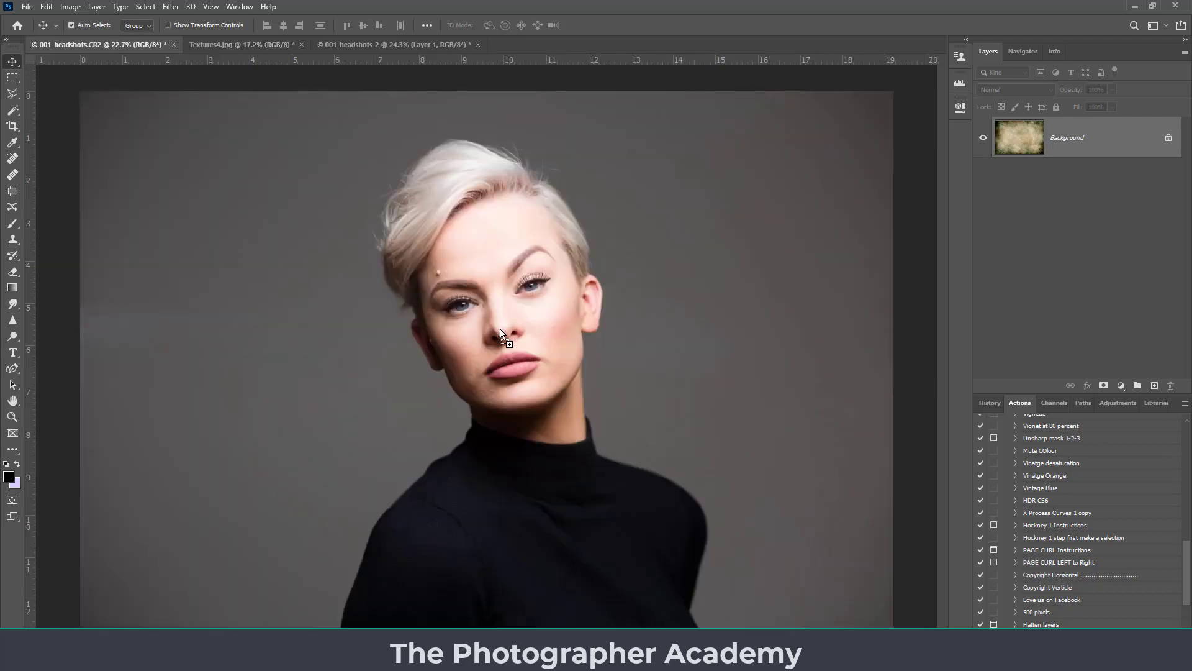
pyautogui.moveTo(501, 329); pyautogui.dragTo(500, 330)
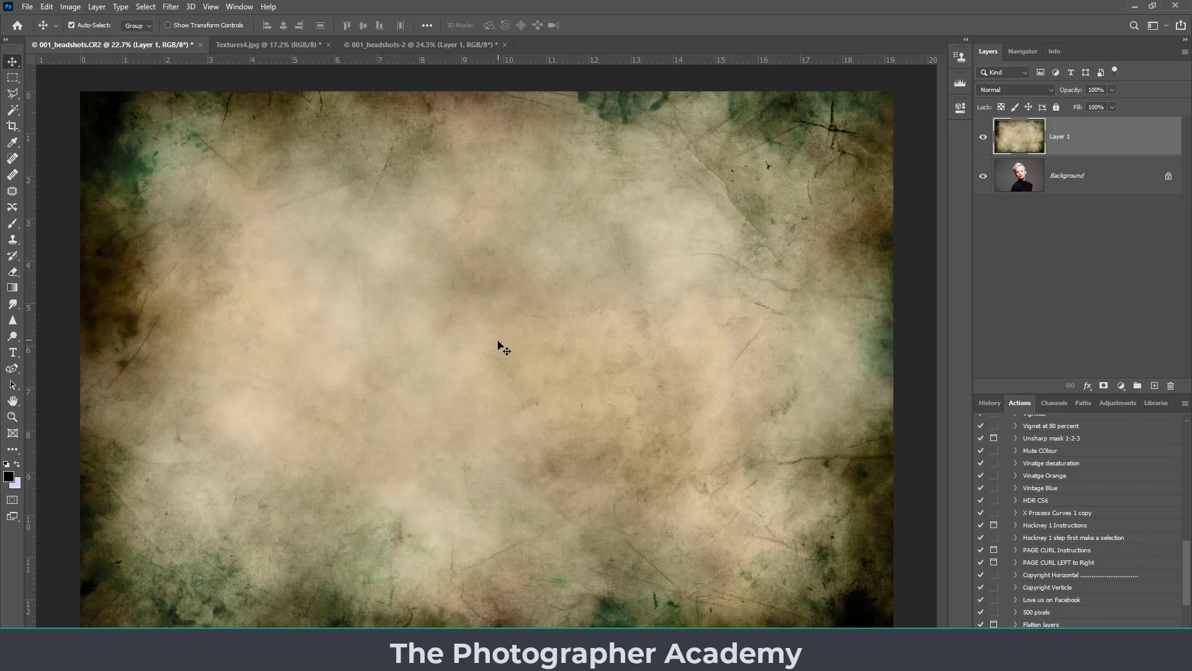
pyautogui.click(919, 285)
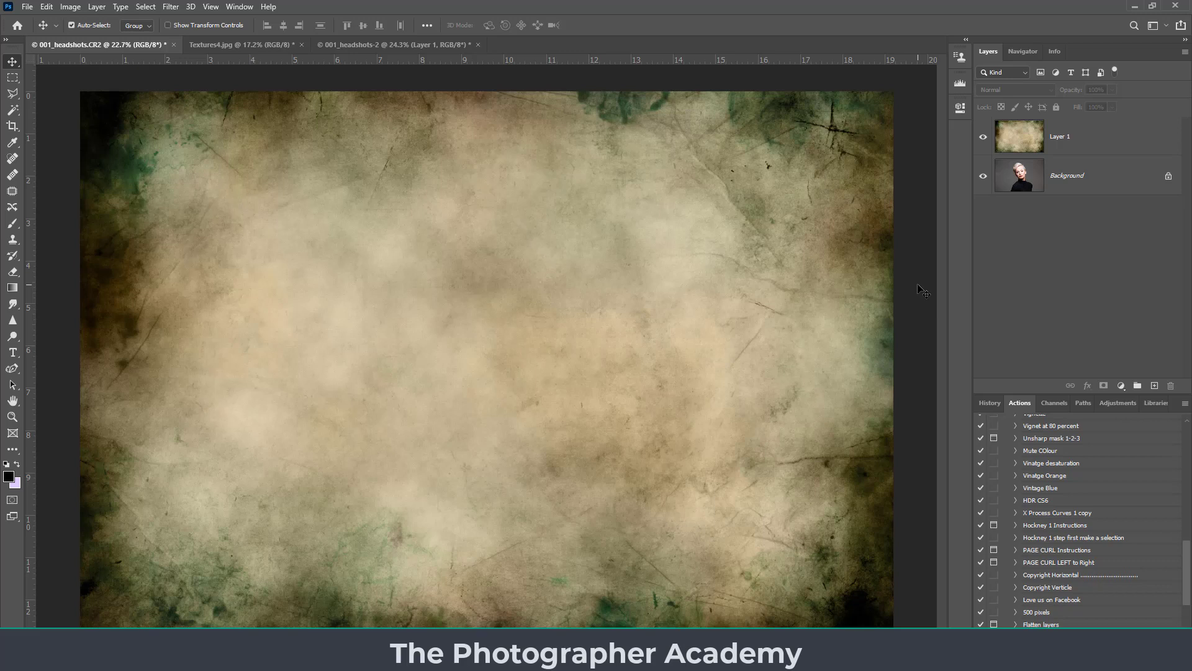
# Step: Soften the Textures4.jpg image with a Gaussian Blur of 9.8 pixels radius
pyautogui.click(247, 43)
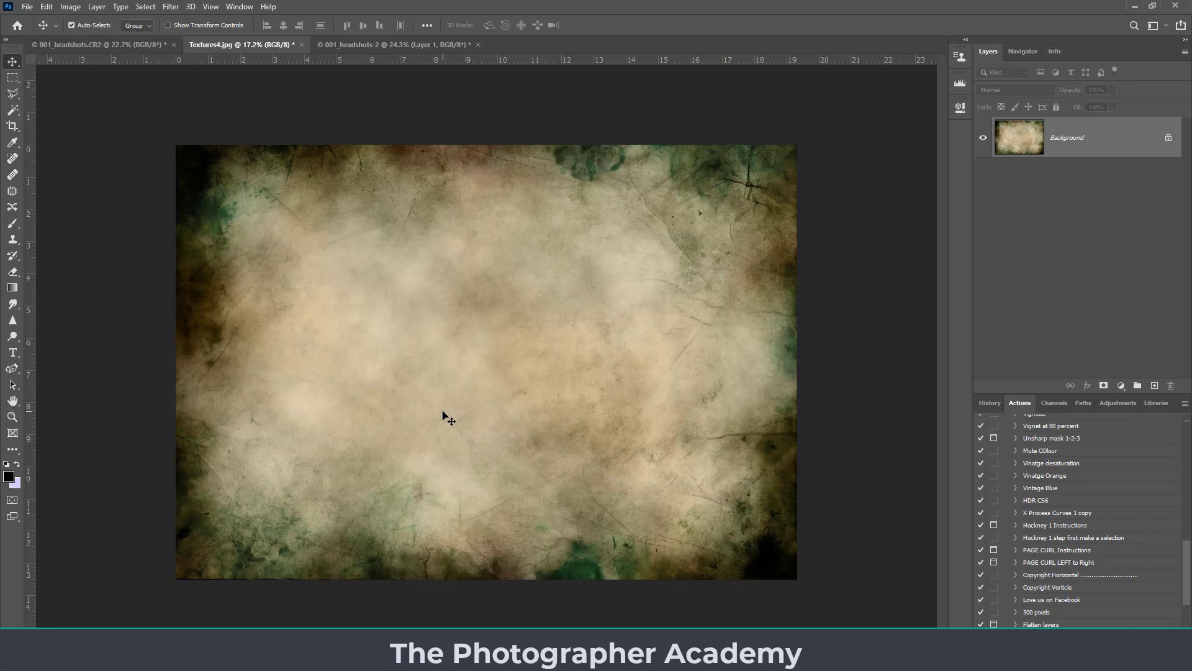
pyautogui.click(170, 7)
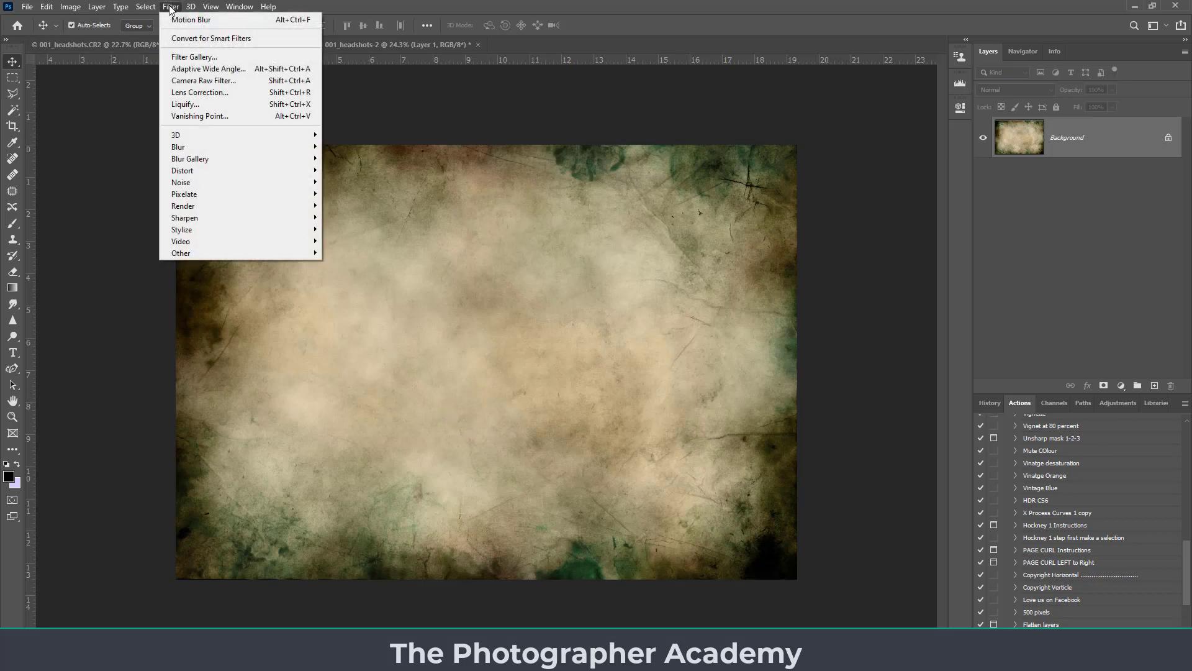
pyautogui.moveTo(188, 146)
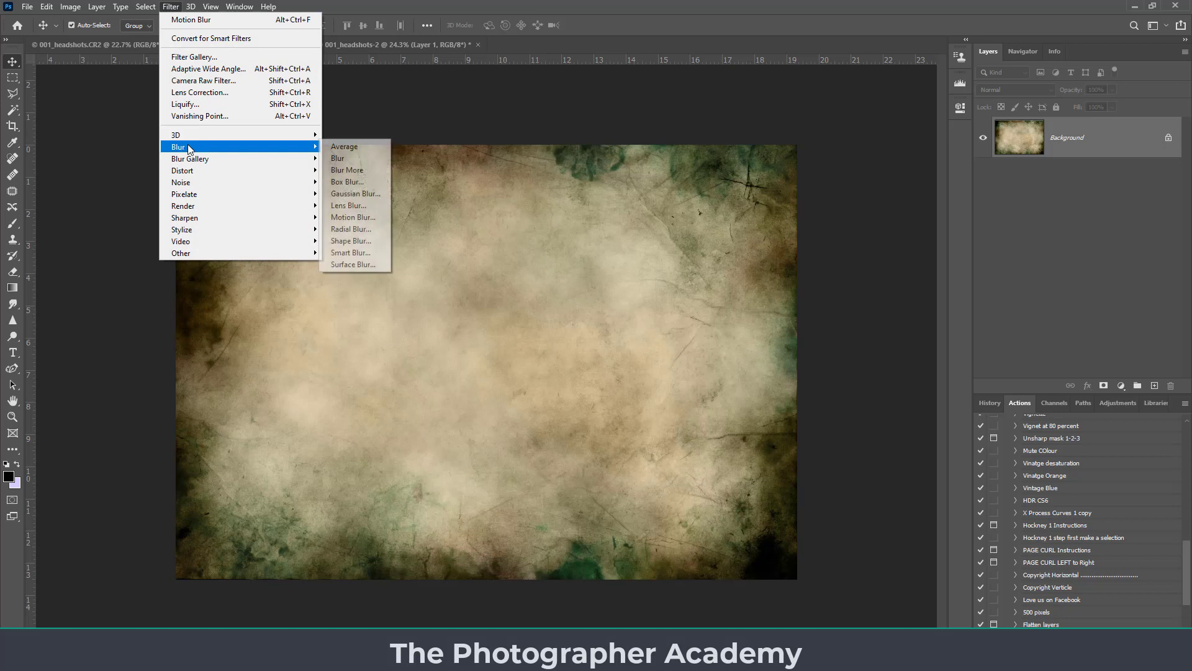
pyautogui.click(358, 194)
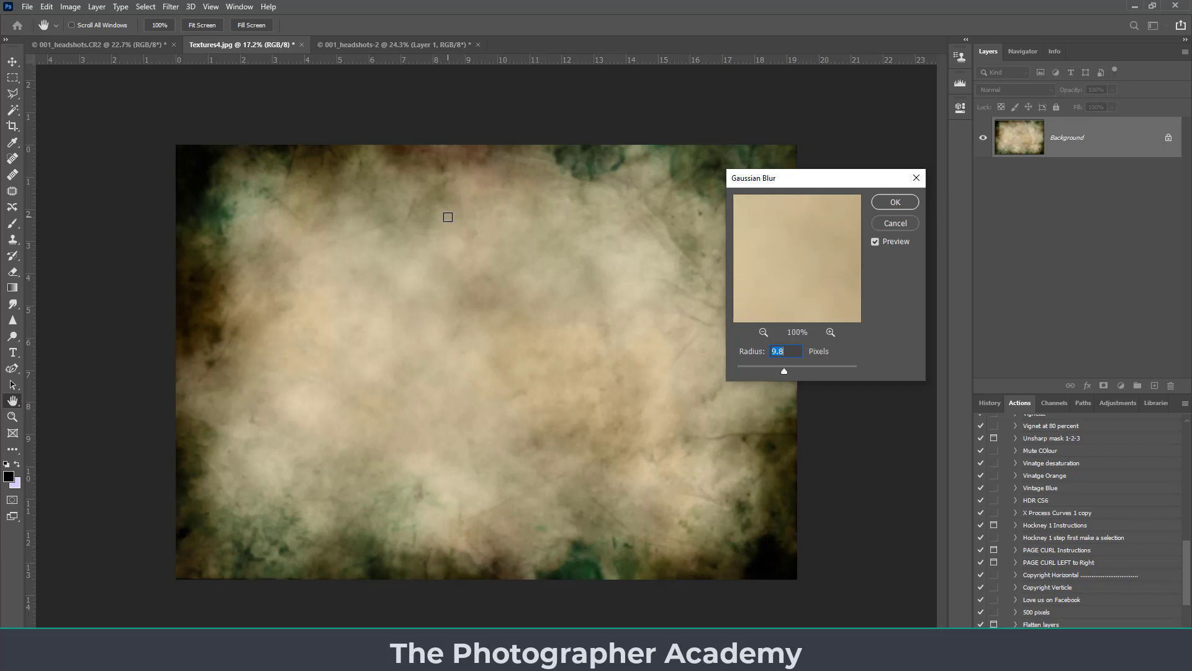
pyautogui.click(888, 204)
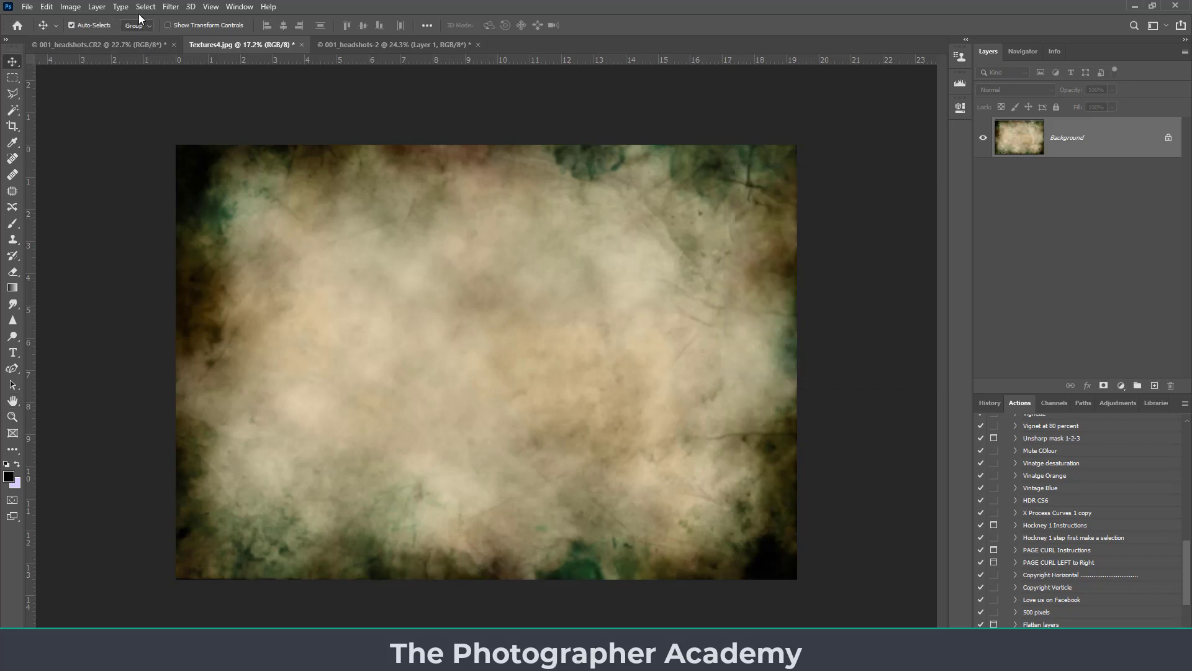
# Step: Apply a Motion Blur to the Textures4.jpg image with an angle of -34° and a distance of 28 pixels
pyautogui.click(170, 6)
pyautogui.moveTo(207, 151)
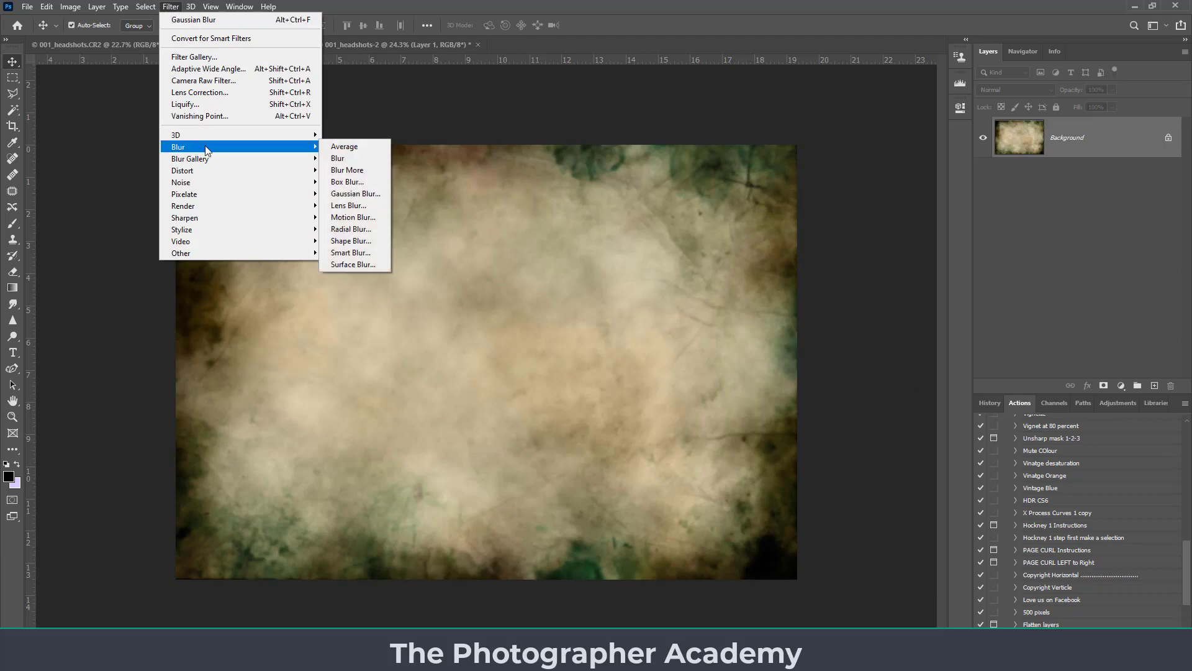
pyautogui.click(352, 218)
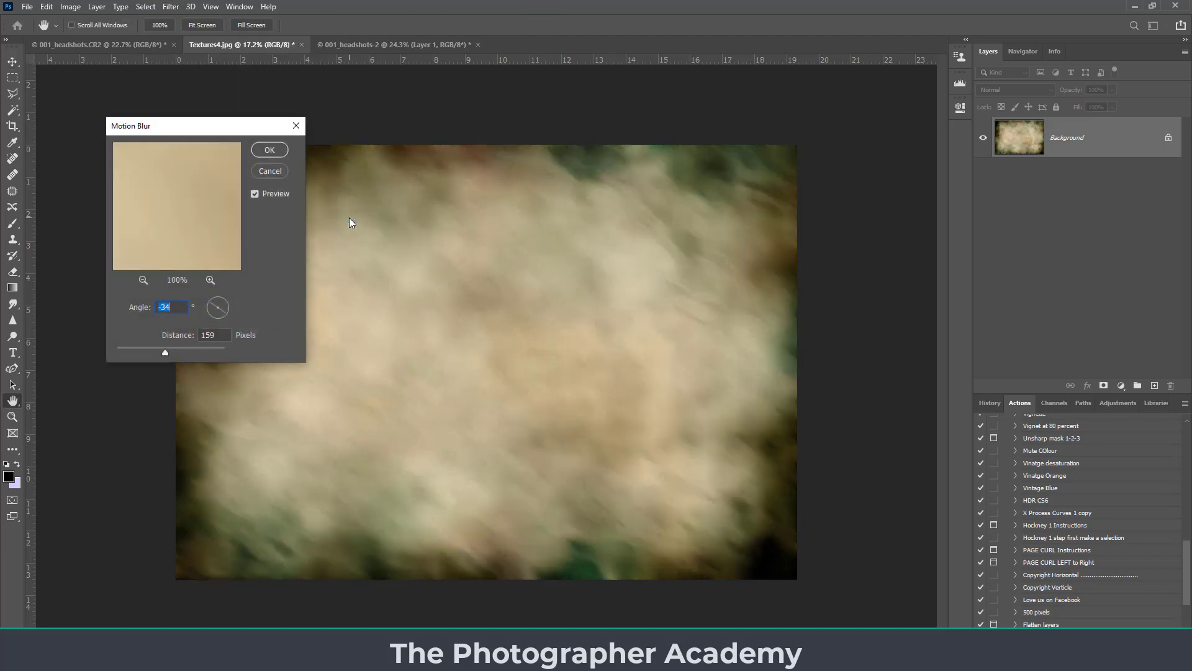
pyautogui.moveTo(170, 352)
pyautogui.mouseDown()
pyautogui.moveTo(139, 349)
pyautogui.moveTo(187, 348)
pyautogui.moveTo(131, 349)
pyautogui.mouseUp()
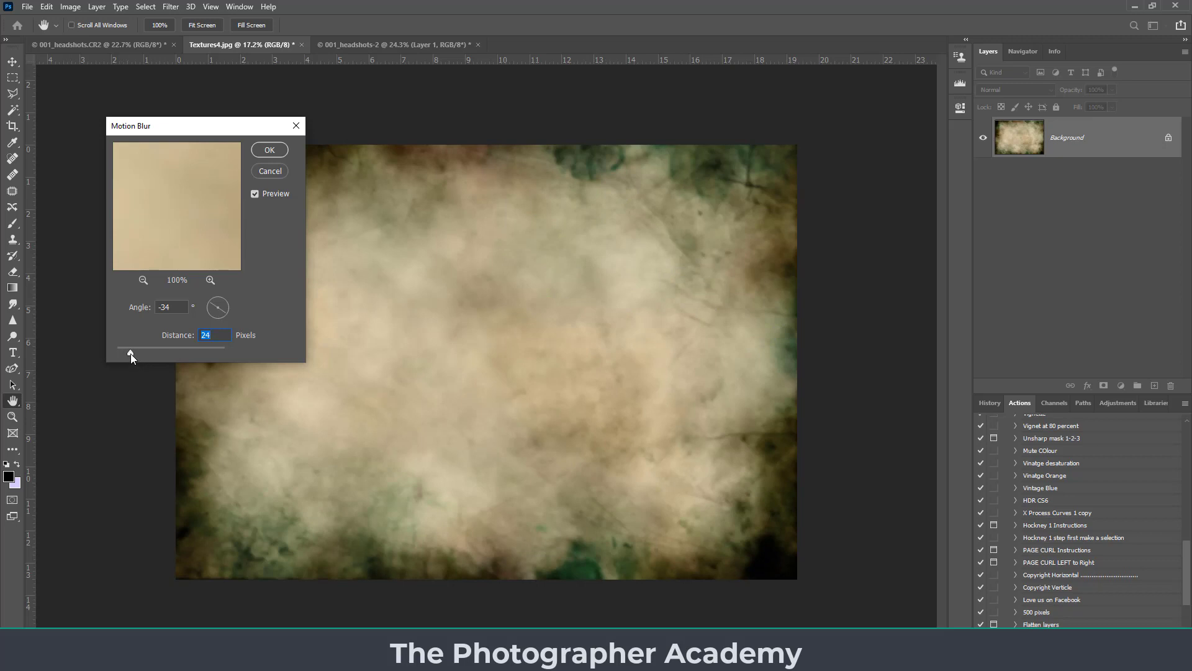
pyautogui.moveTo(130, 353); pyautogui.dragTo(133, 352)
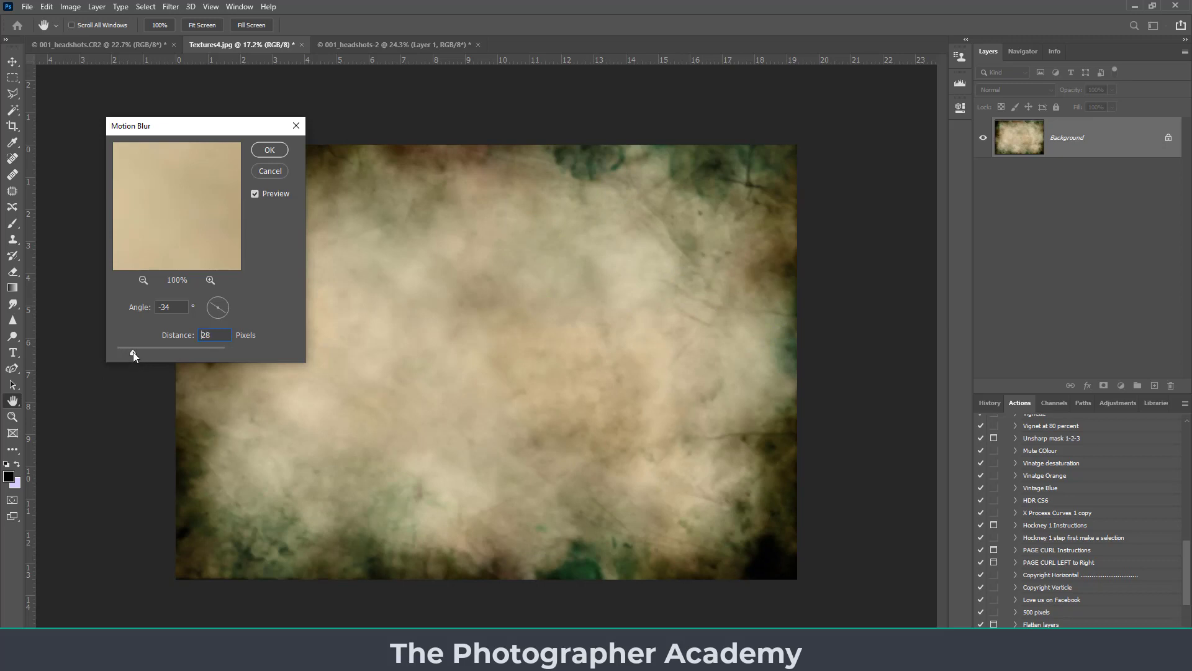
pyautogui.click(270, 152)
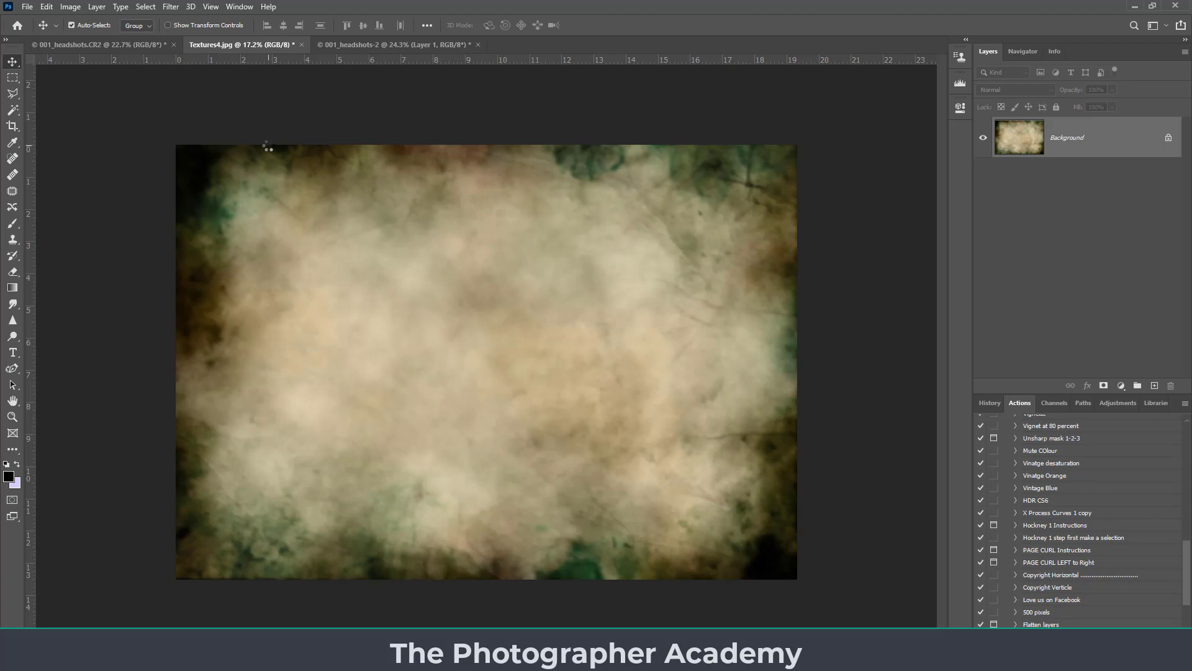
# Step: Save the blurred texture as a new JPEG named "Textures4 5800 1" at quality 9
pyautogui.press('ctrl')
pyautogui.hotkey('ctrl', 'shift', 's')
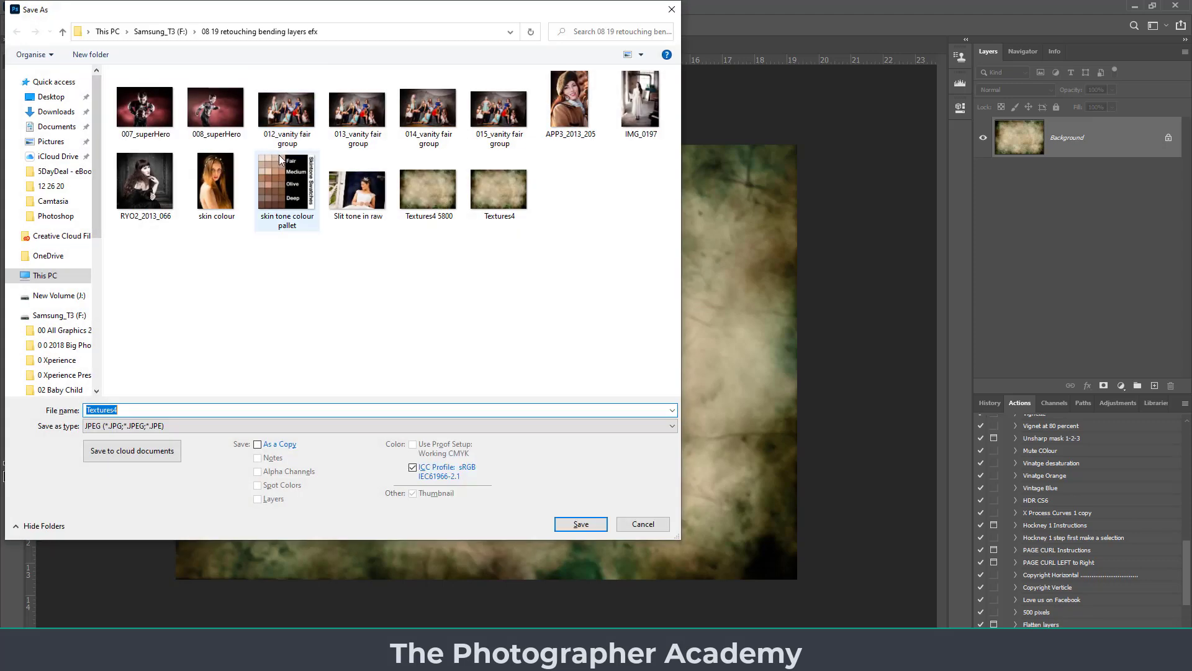
pyautogui.click(140, 411)
pyautogui.write('5')
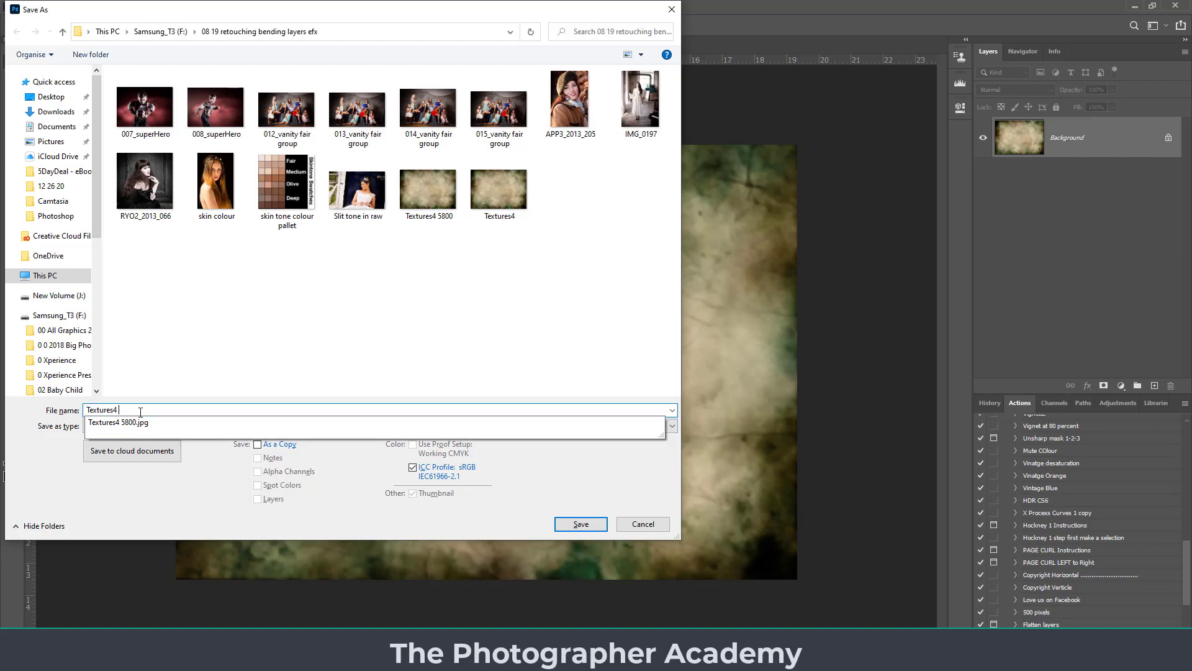
pyautogui.write('800 1')
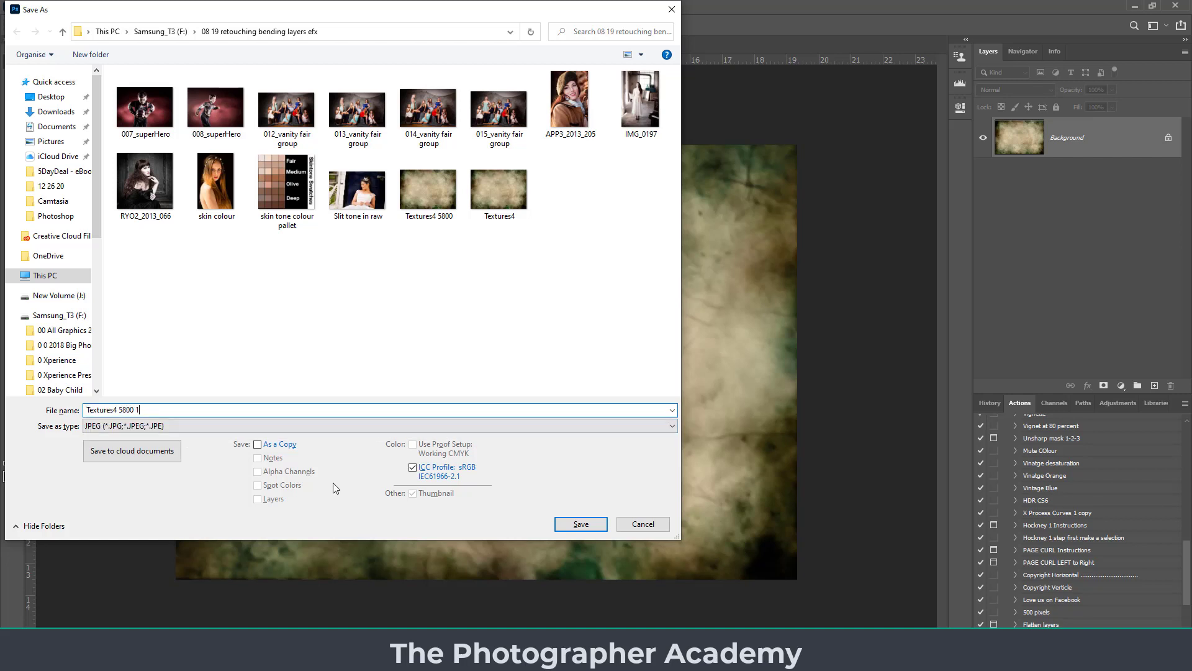
pyautogui.click(584, 527)
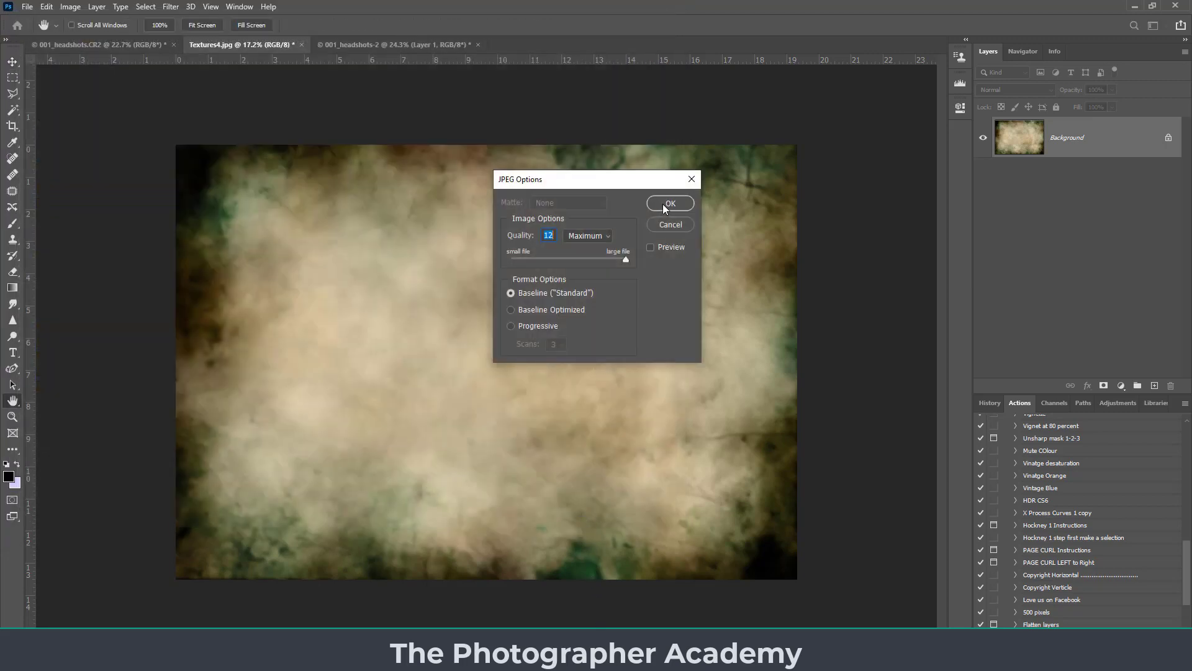
pyautogui.click(602, 260)
pyautogui.click(671, 204)
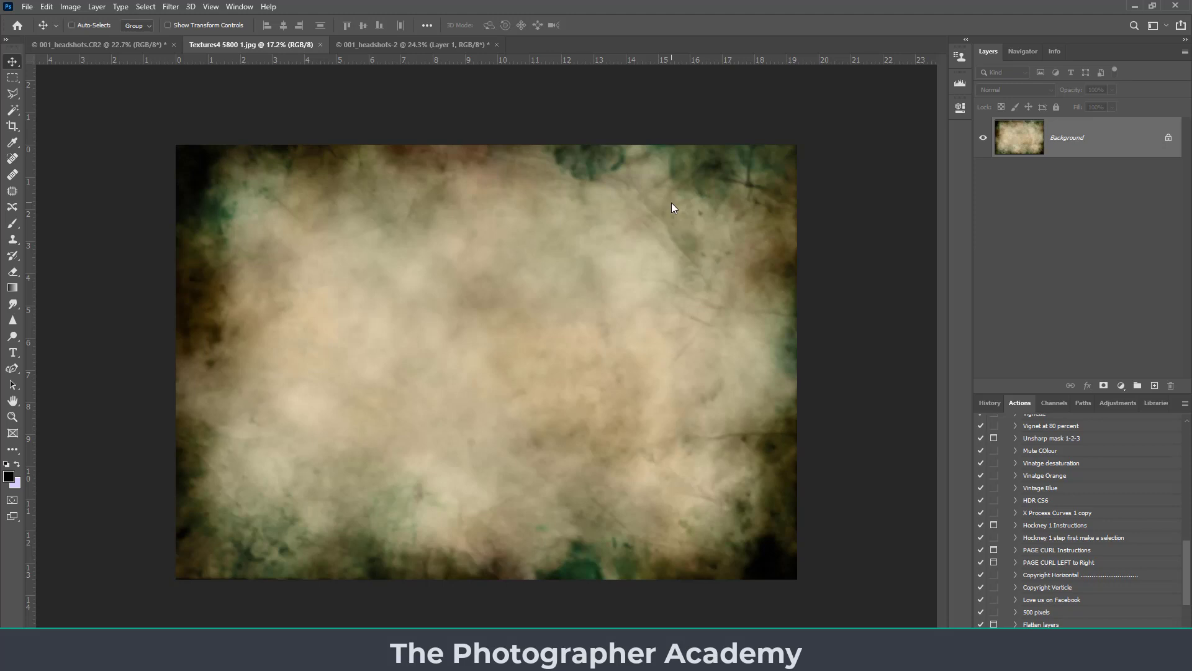
# Step: Darken the texture by duplicating its layer in Multiply blend mode, and flatten the image
pyautogui.hotkey('ctrl', 'j')
pyautogui.click(1032, 89)
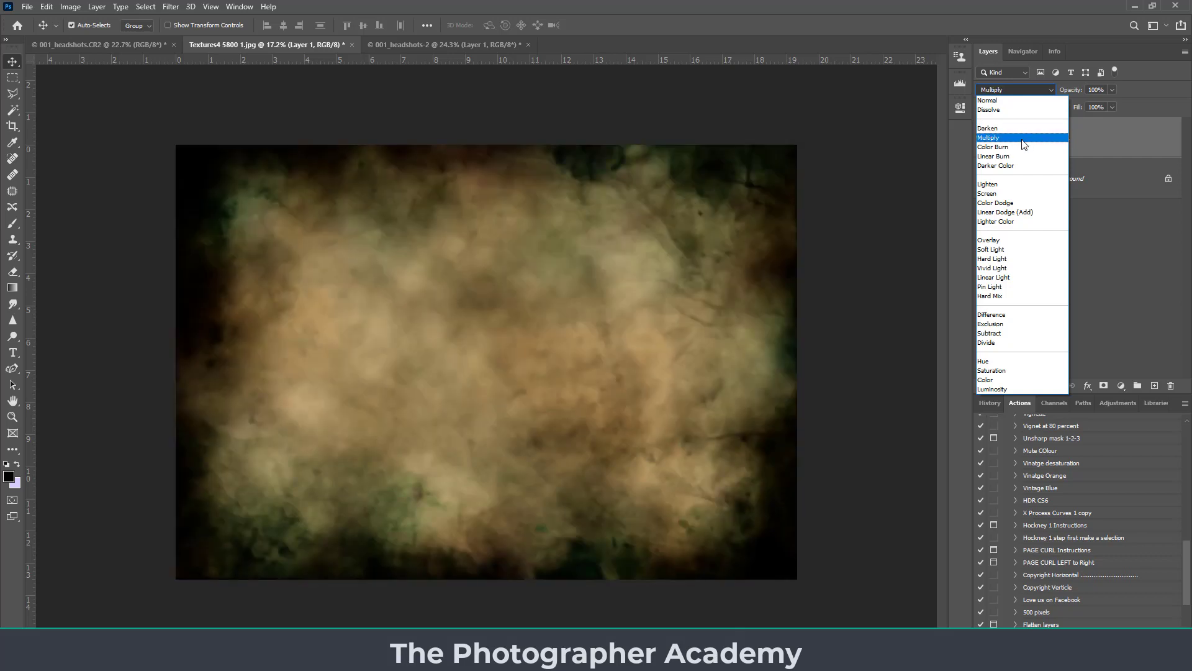
pyautogui.click(1022, 139)
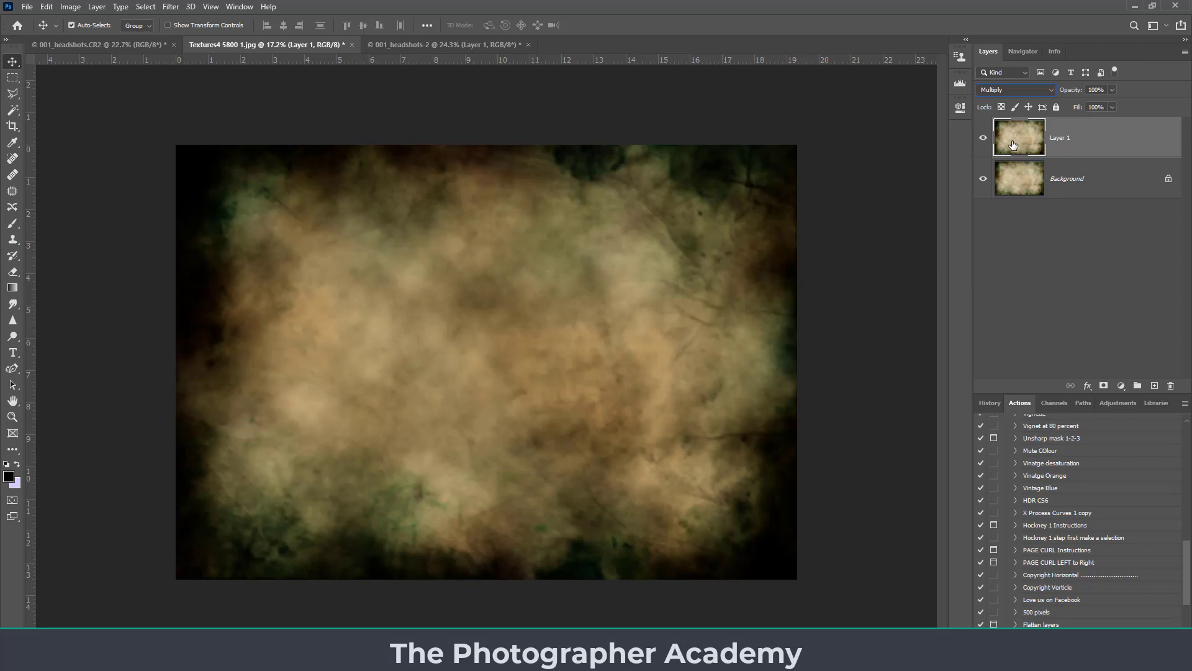
pyautogui.click(98, 7)
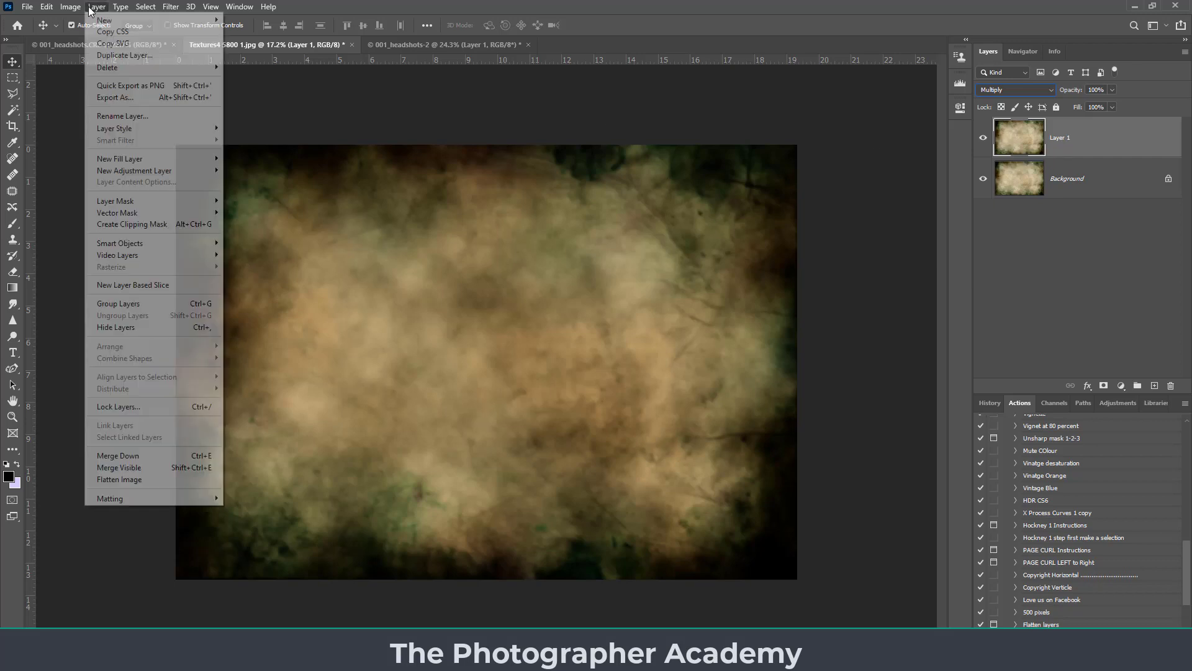
pyautogui.click(116, 480)
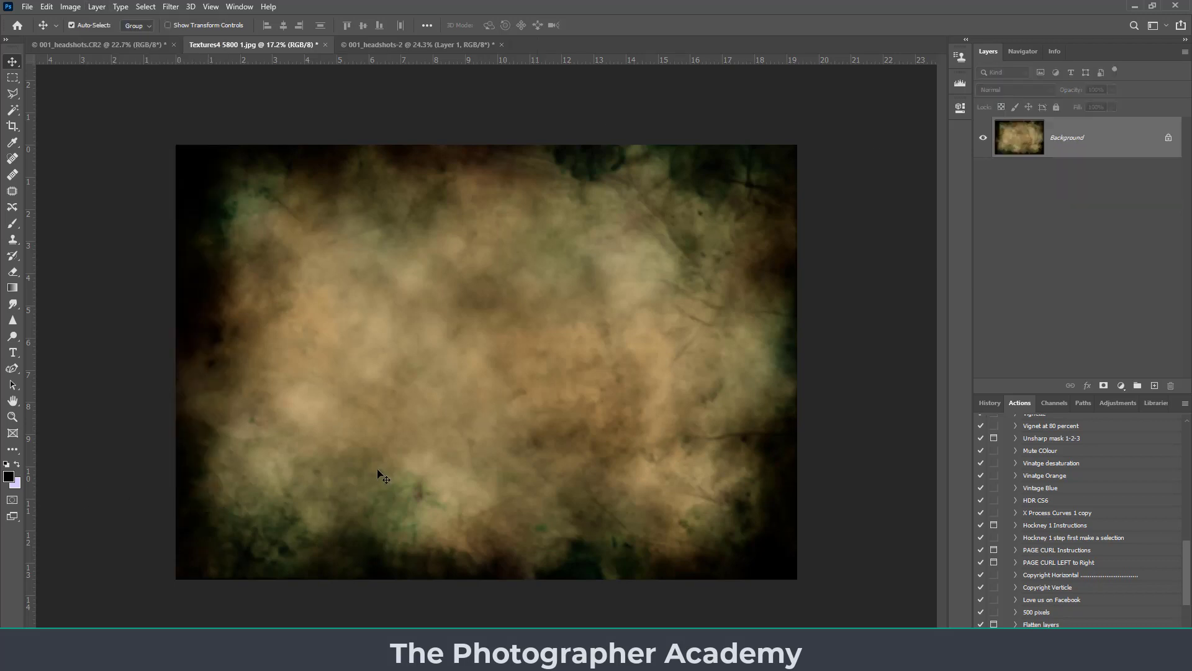
# Step: Save the darkened texture as a JPEG named "Textures4 5800 1 darker" at quality 9
pyautogui.hotkey('shift', 'ctrl', 's')
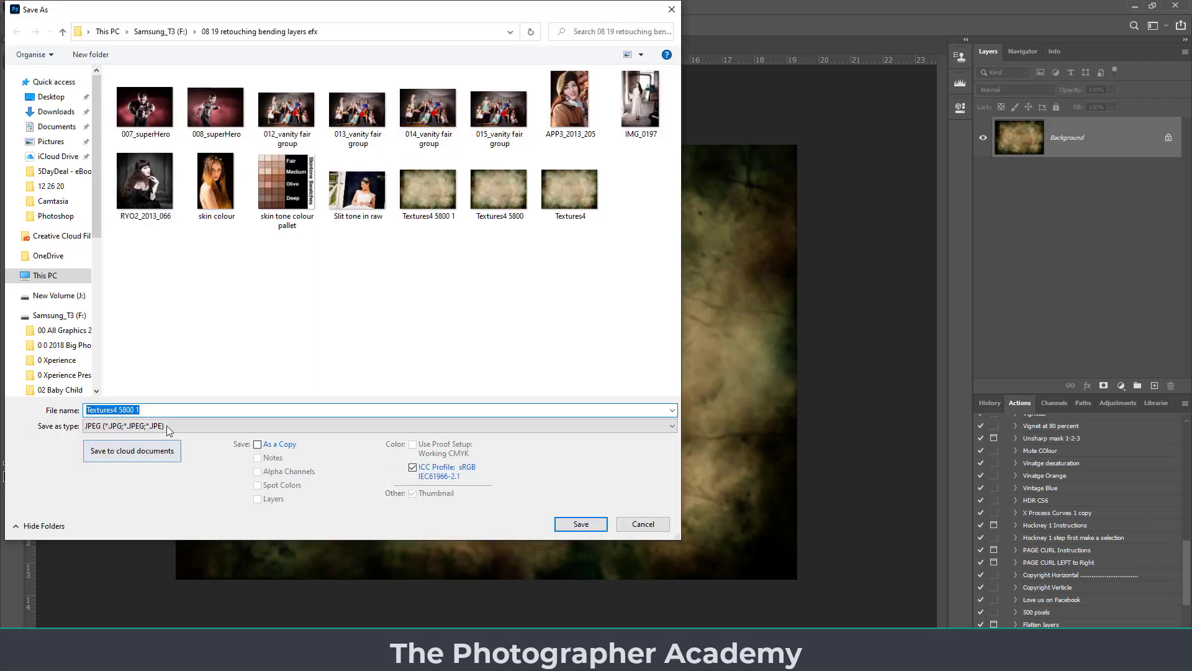
pyautogui.click(159, 409)
pyautogui.click(587, 531)
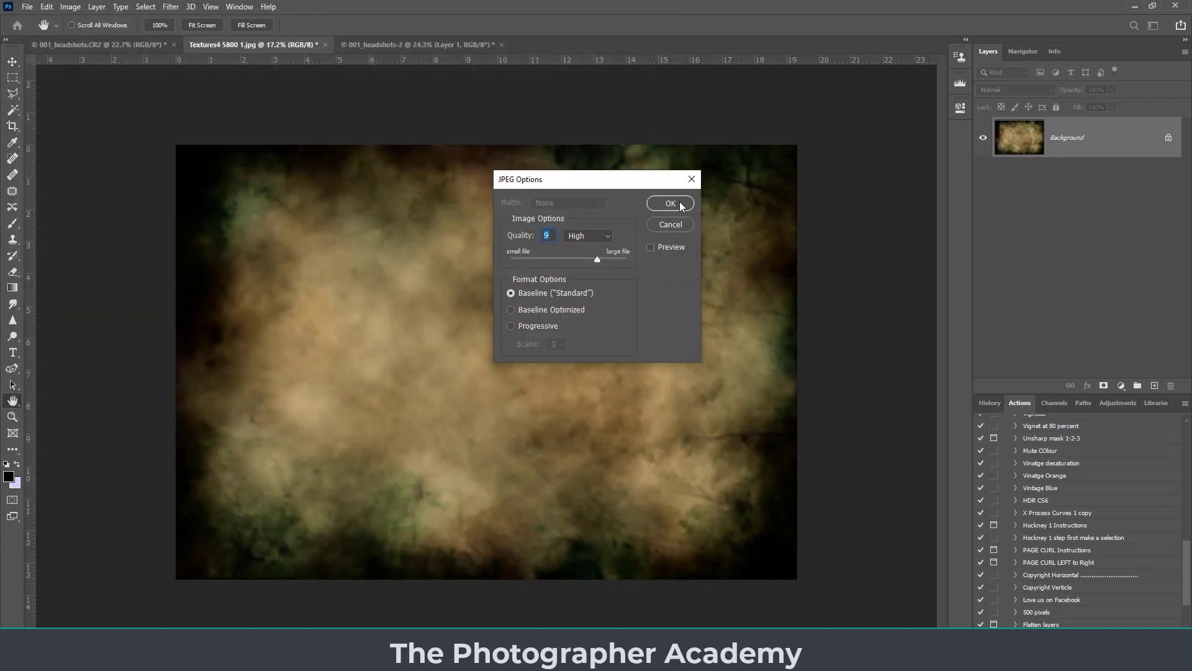
pyautogui.click(681, 205)
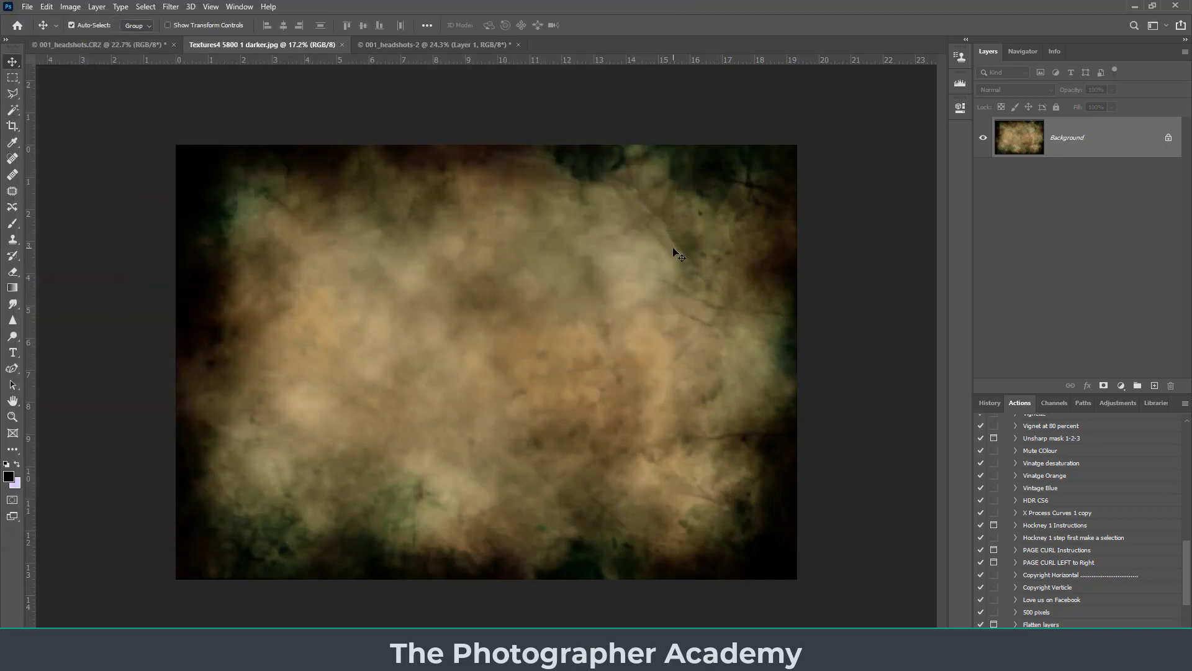
# Step: Copy the darker texture into the 001_headshots.CR2 portrait as a top layer covering the whole image
pyautogui.hotkey('ctrl', '0')
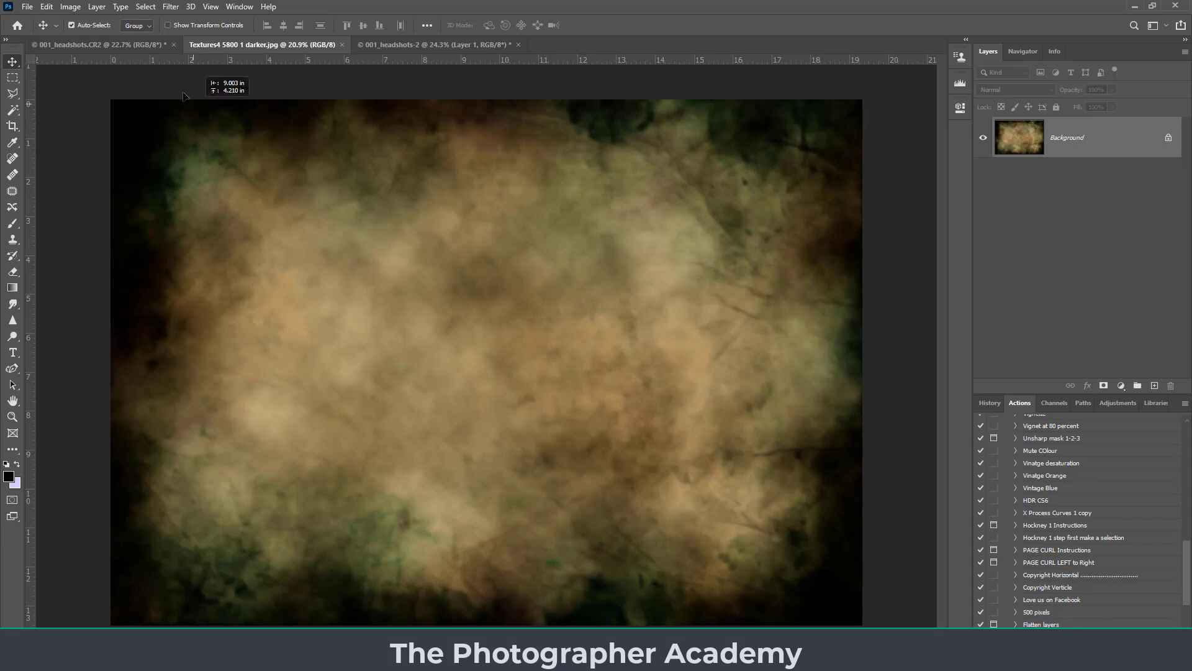
pyautogui.click(136, 47)
pyautogui.moveTo(135, 47); pyautogui.dragTo(472, 313)
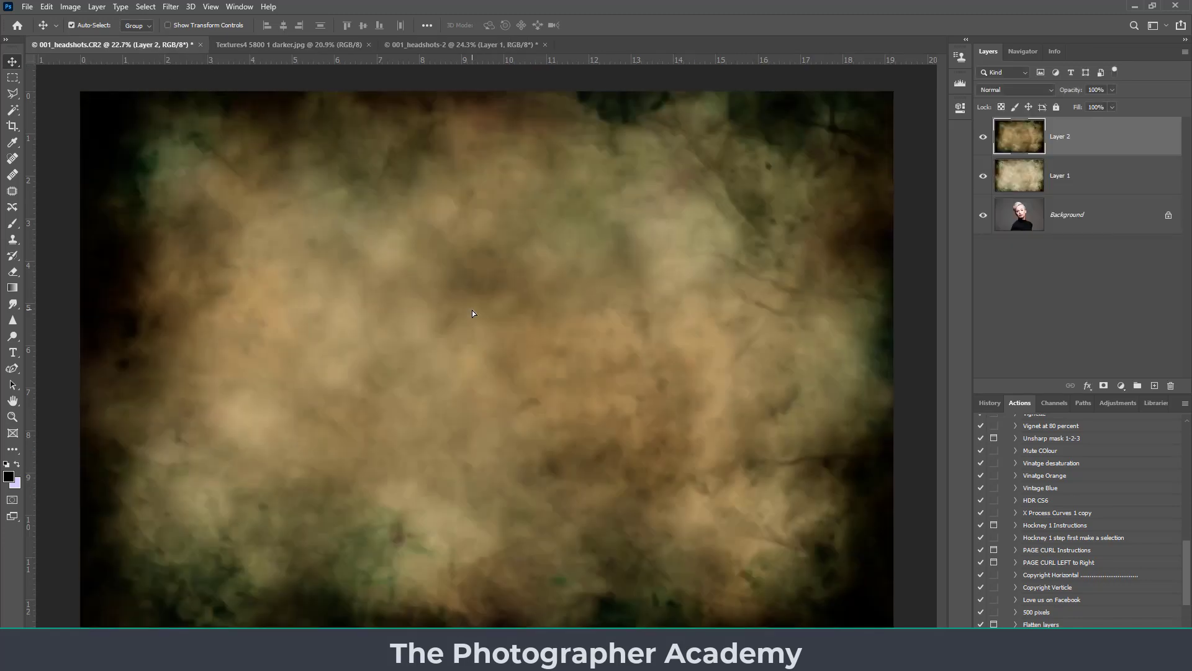
# Step: Compare the darker texture layer with the lighter one beneath it, and delete the lighter Layer 1
pyautogui.click(984, 138)
pyautogui.click(984, 140)
pyautogui.click(983, 138)
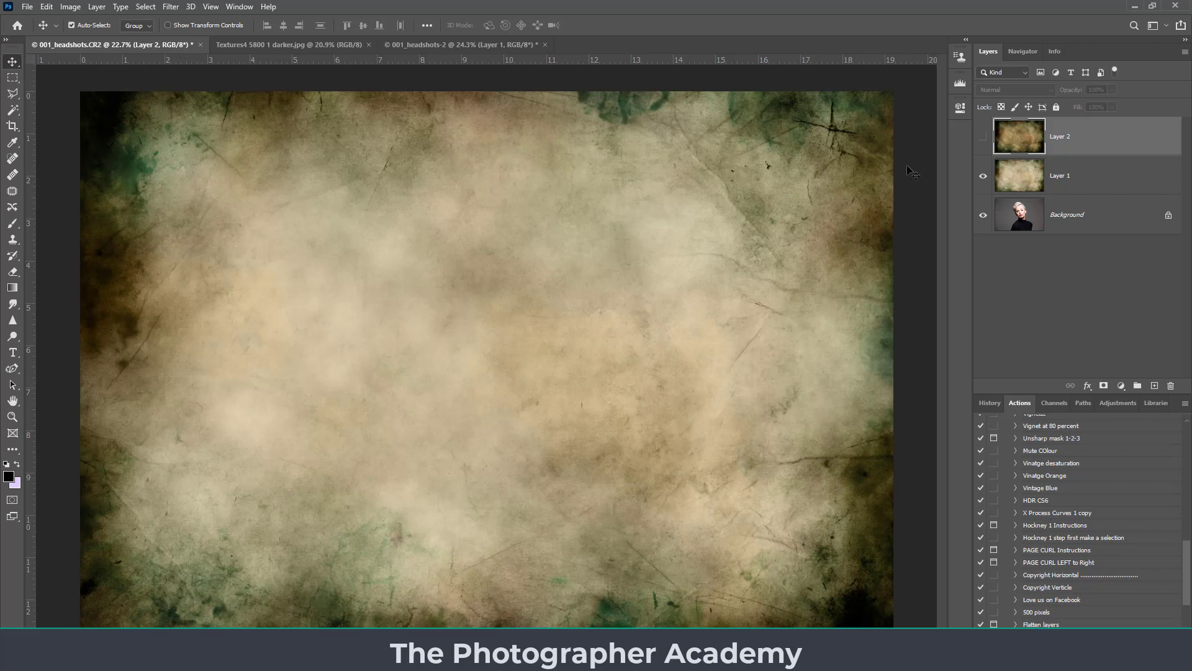
pyautogui.click(984, 139)
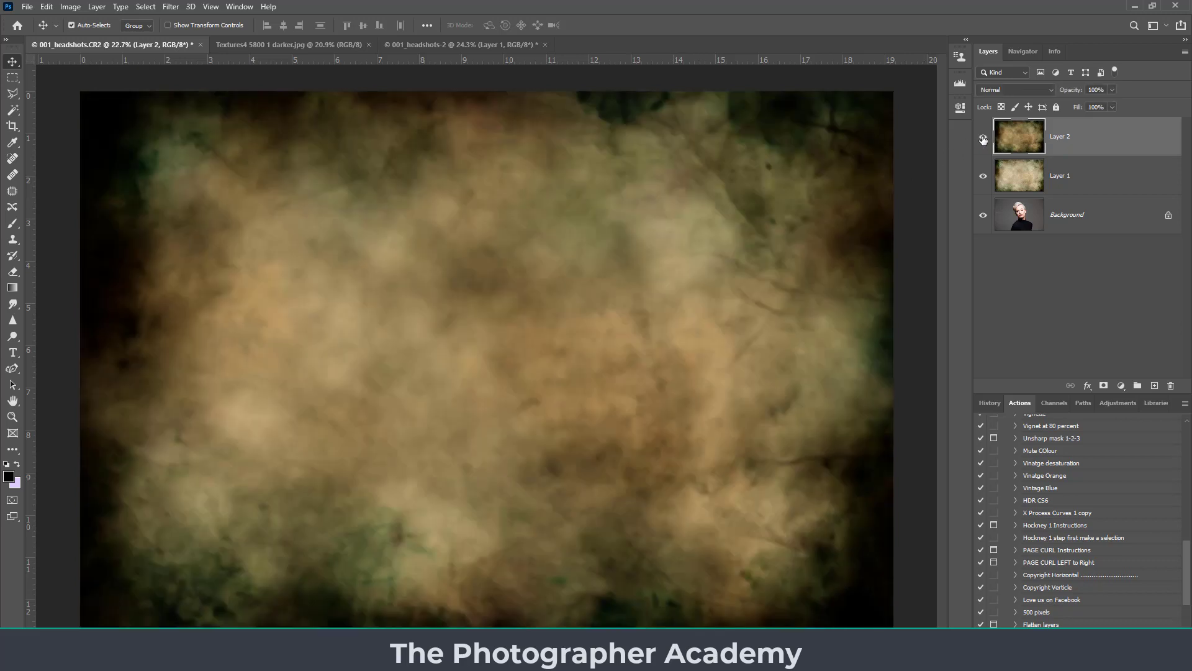
pyautogui.moveTo(1102, 172); pyautogui.dragTo(1172, 386)
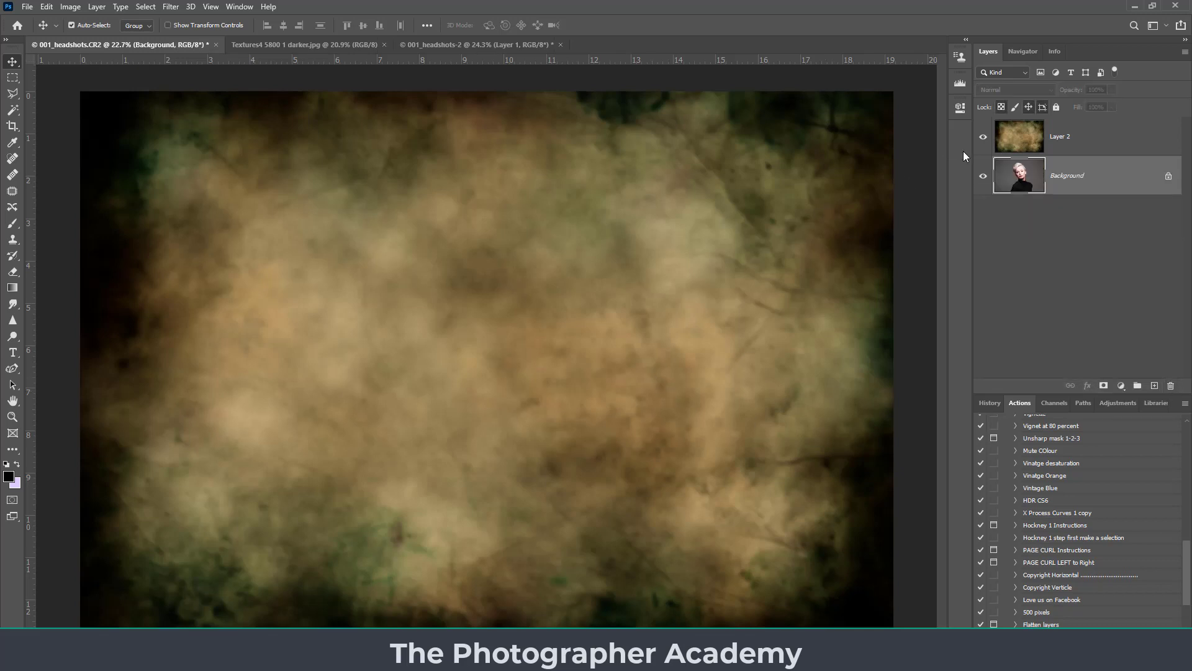
# Step: Set the blend mode of Layer 2 to Overlay so the texture blends with the portrait
pyautogui.click(1033, 140)
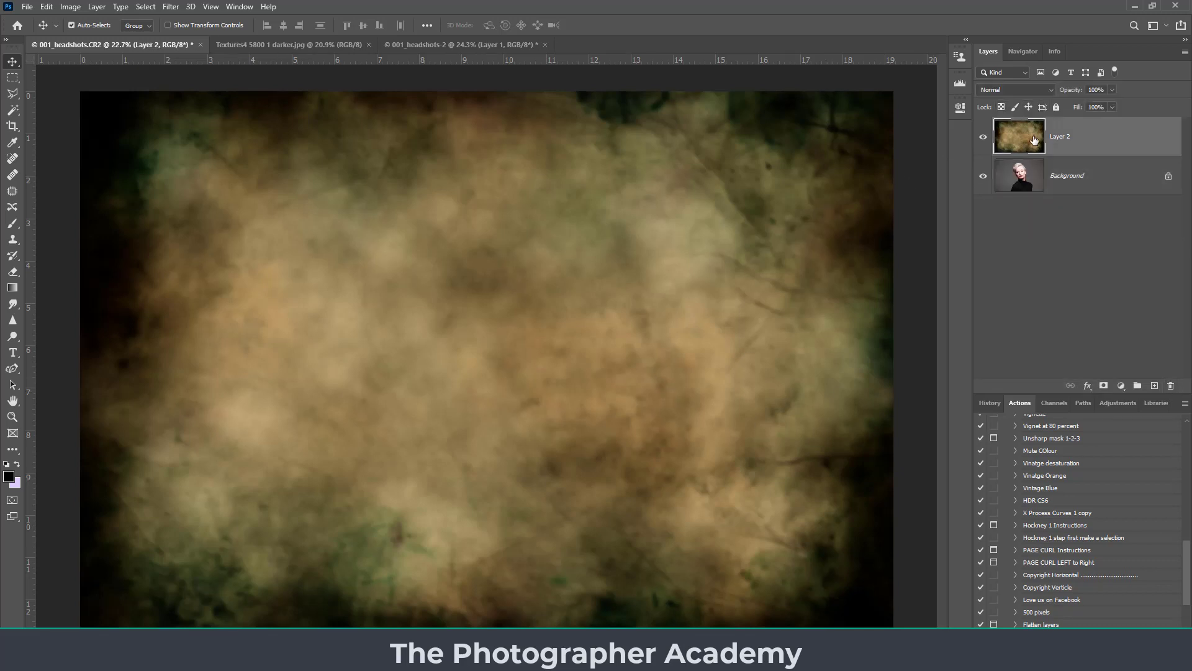
pyautogui.click(1027, 90)
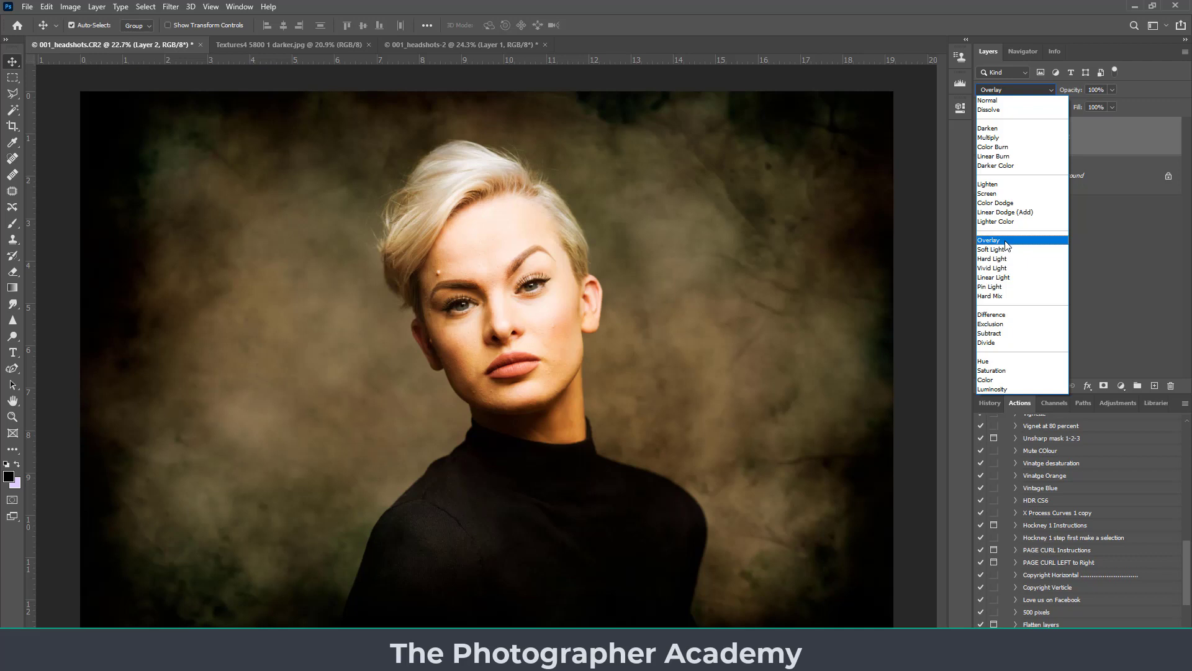
pyautogui.click(1006, 242)
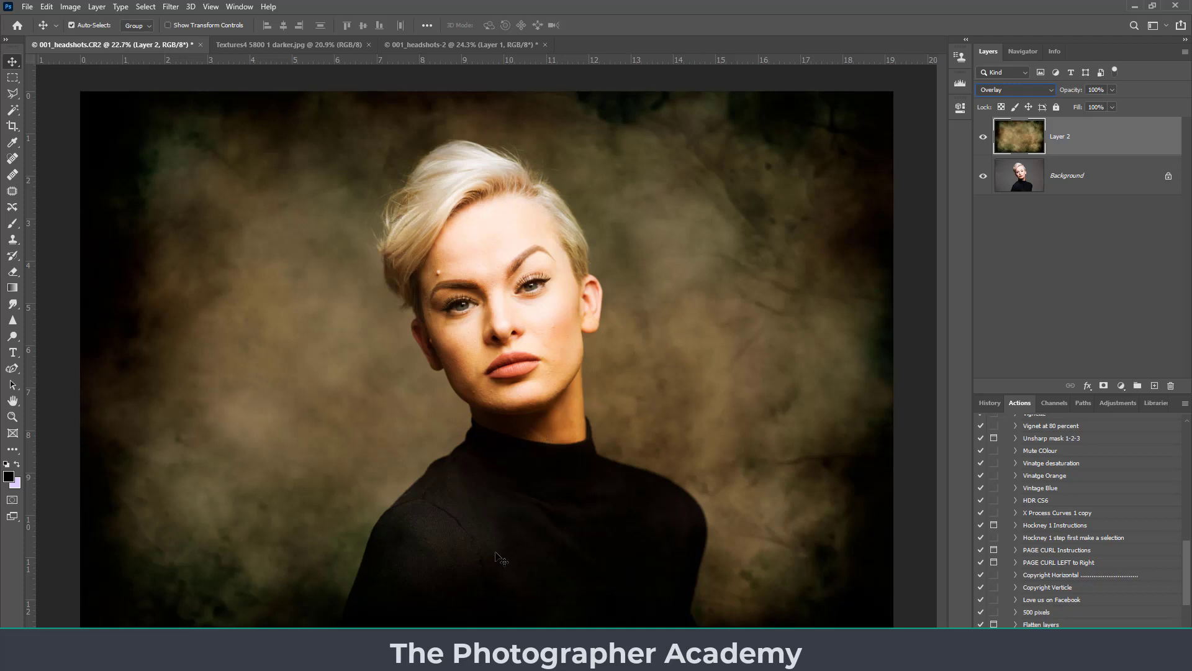
# Step: Try hiding the texture over the woman by painting a Layer 2 mask with a 700-pixel black brush, and delete the mask
pyautogui.click(1105, 386)
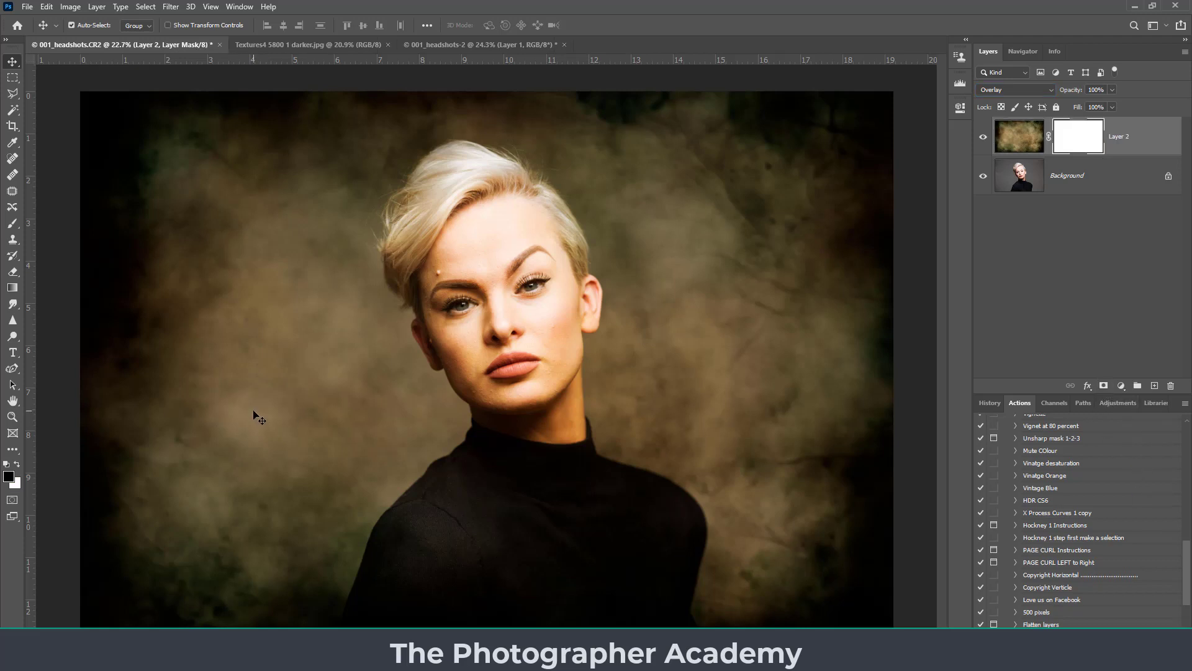
pyautogui.press('b')
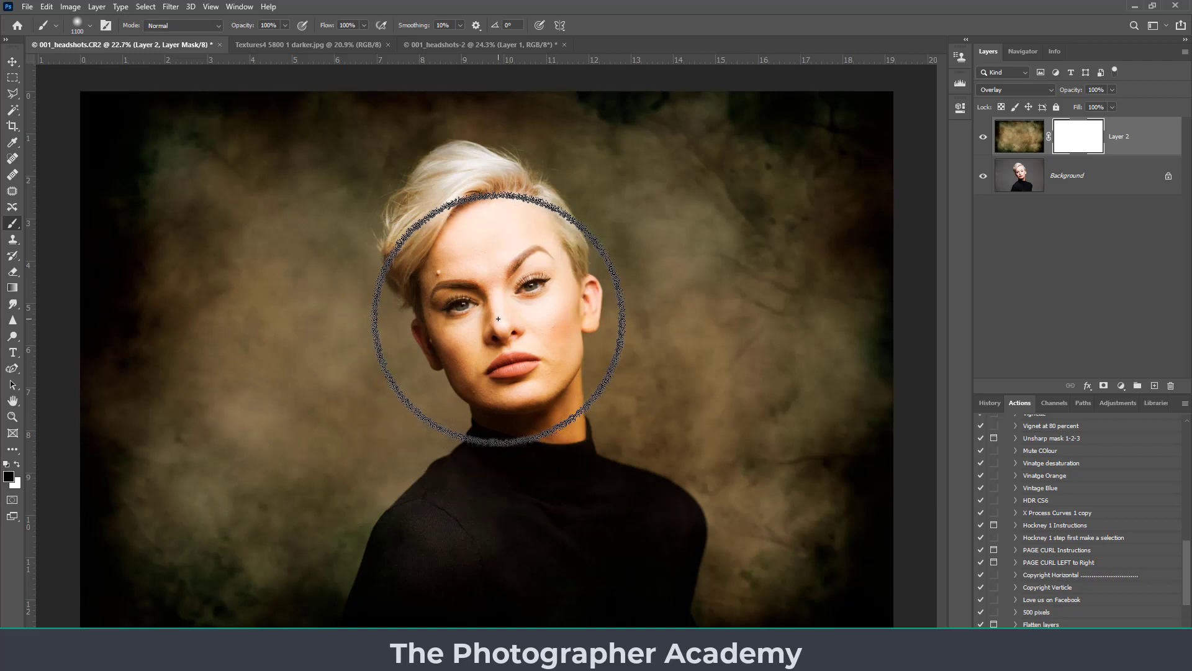
pyautogui.press('[')
pyautogui.press('[')
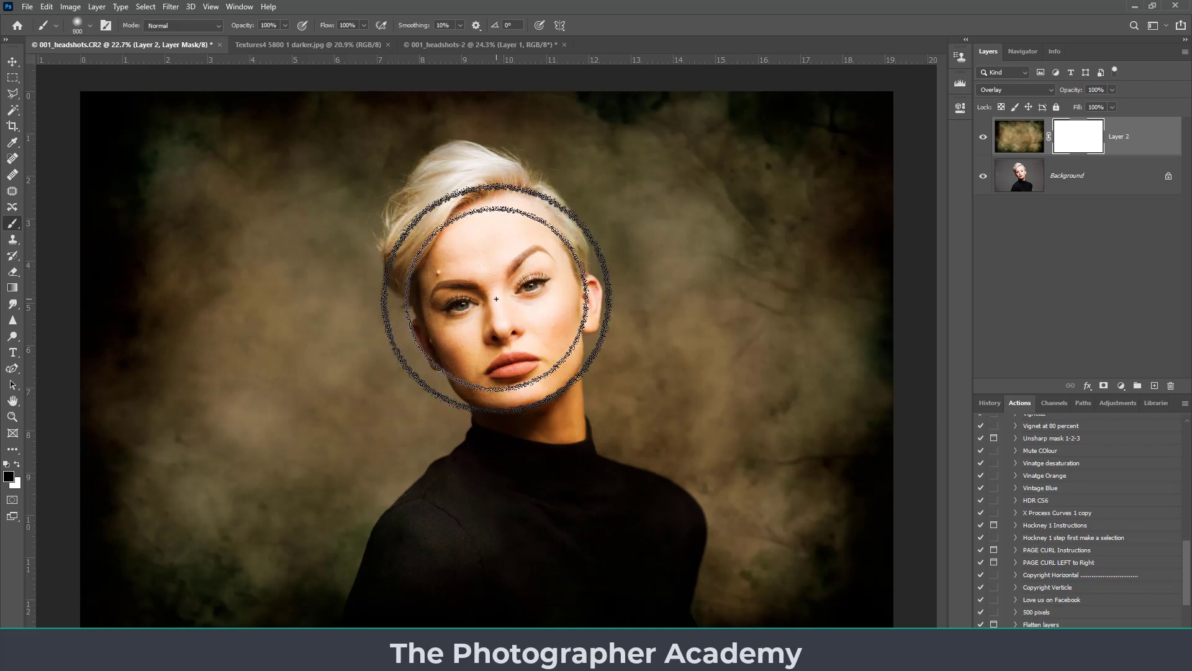
pyautogui.press('[')
pyautogui.press('[')
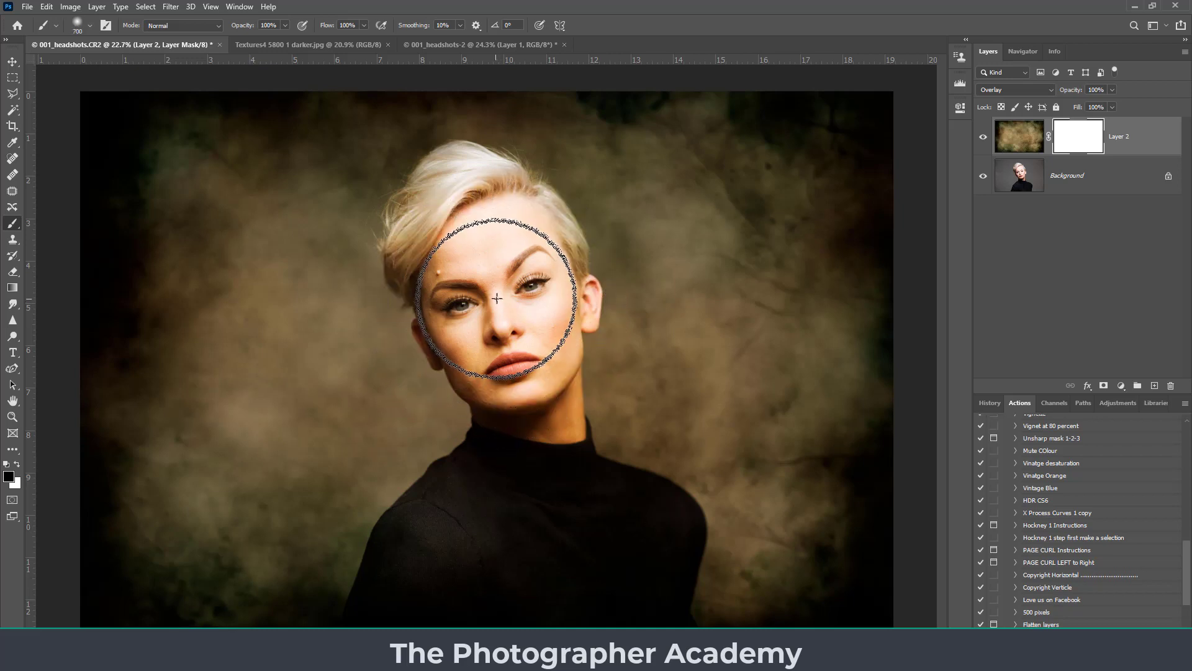
pyautogui.moveTo(492, 250)
pyautogui.mouseDown()
pyautogui.moveTo(449, 239)
pyautogui.moveTo(499, 302)
pyautogui.moveTo(563, 436)
pyautogui.moveTo(525, 245)
pyautogui.moveTo(580, 324)
pyautogui.moveTo(576, 260)
pyautogui.moveTo(504, 263)
pyautogui.moveTo(531, 387)
pyautogui.moveTo(447, 305)
pyautogui.moveTo(489, 415)
pyautogui.moveTo(562, 436)
pyautogui.moveTo(515, 399)
pyautogui.moveTo(479, 514)
pyautogui.moveTo(432, 578)
pyautogui.moveTo(531, 505)
pyautogui.moveTo(623, 560)
pyautogui.moveTo(631, 583)
pyautogui.moveTo(631, 542)
pyautogui.mouseUp()
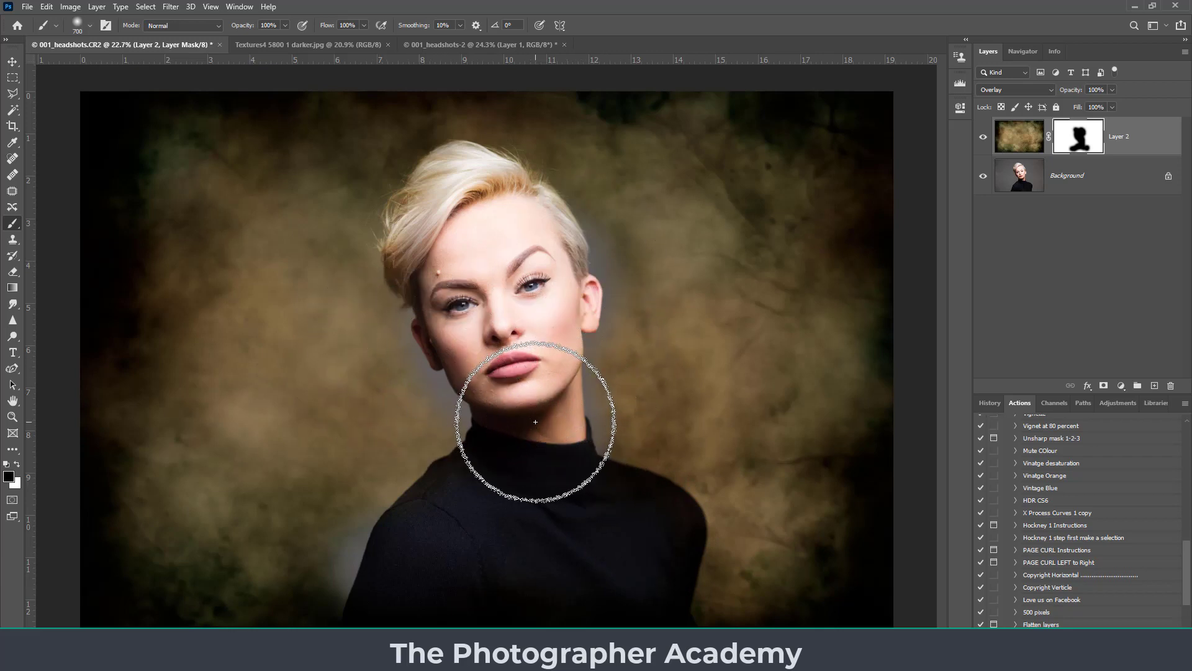
pyautogui.hotkey('ctrl', 'BackSpace')
pyautogui.press('Delete')
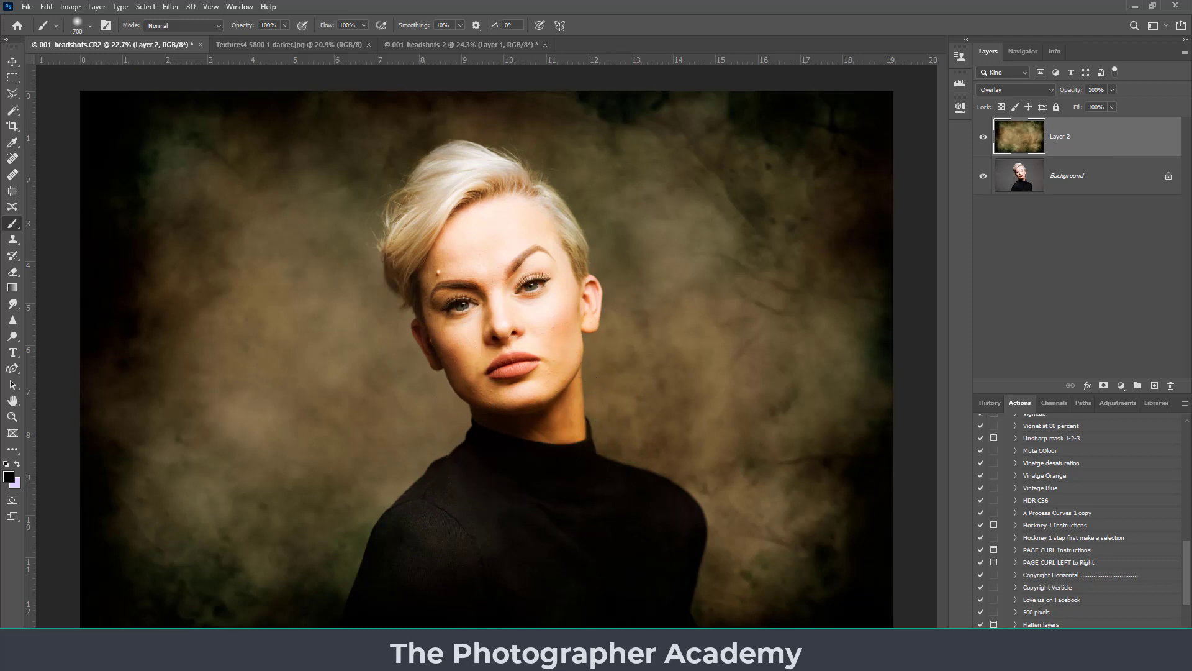
# Step: Select the woman on the Background layer automatically with Select Subject
pyautogui.click(1019, 185)
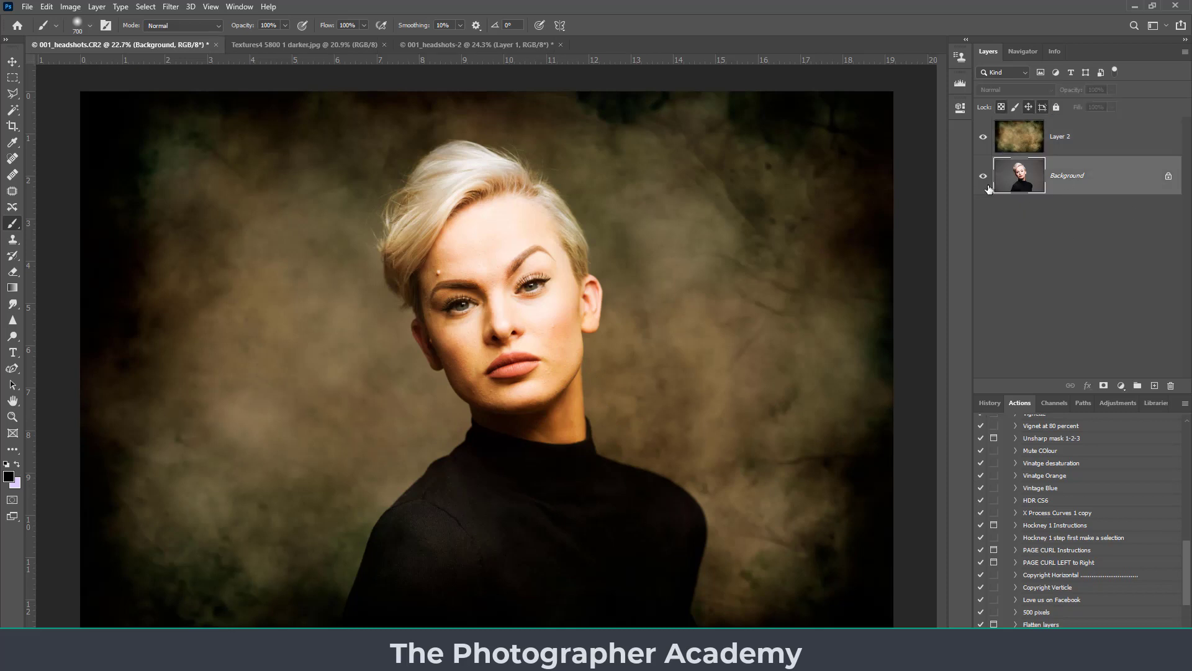
pyautogui.click(12, 112)
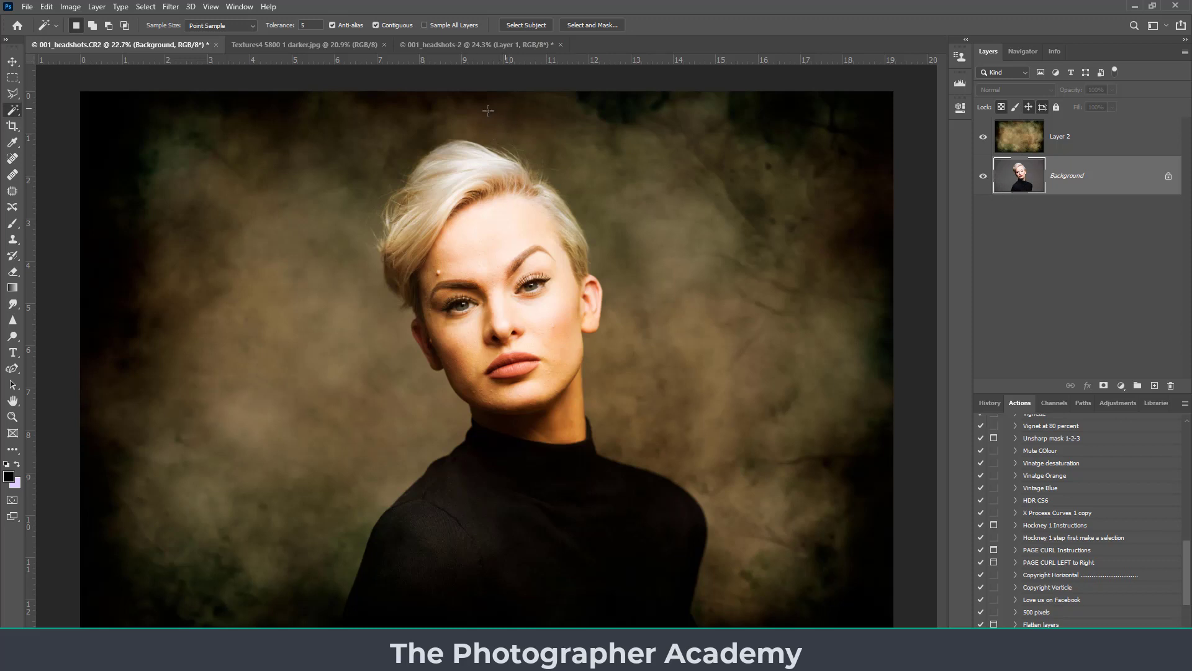
pyautogui.click(516, 26)
pyautogui.scroll(6, 385, 212)
pyautogui.scroll(3, 403, 242)
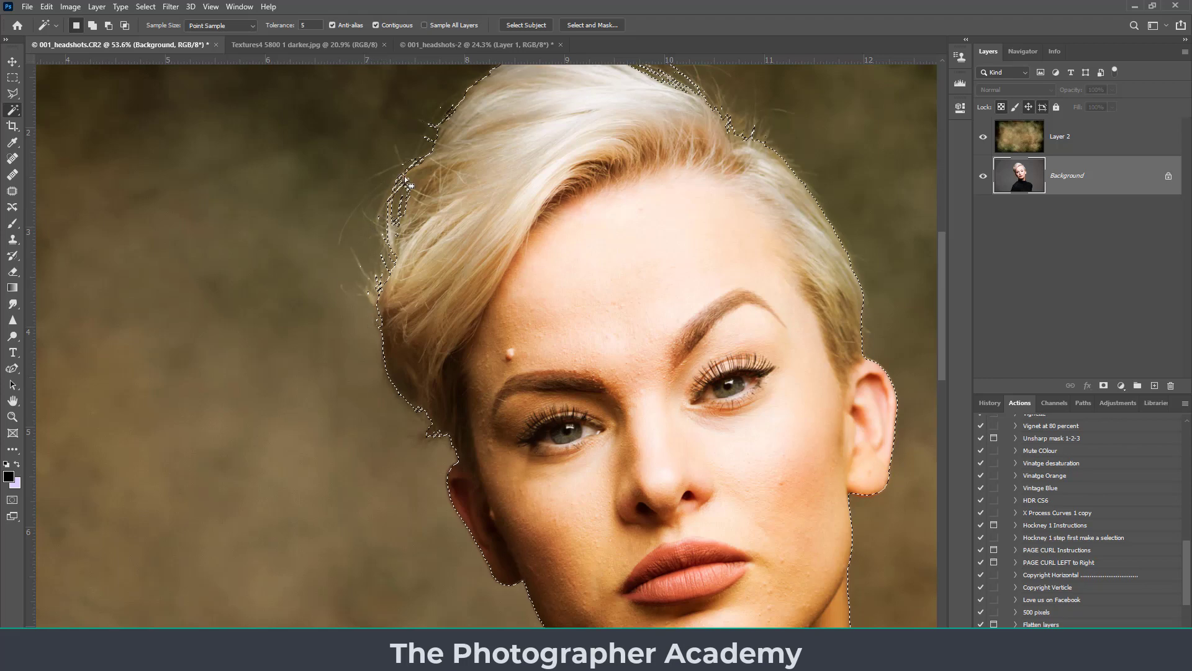
pyautogui.moveTo(745, 272); pyautogui.dragTo(729, 298)
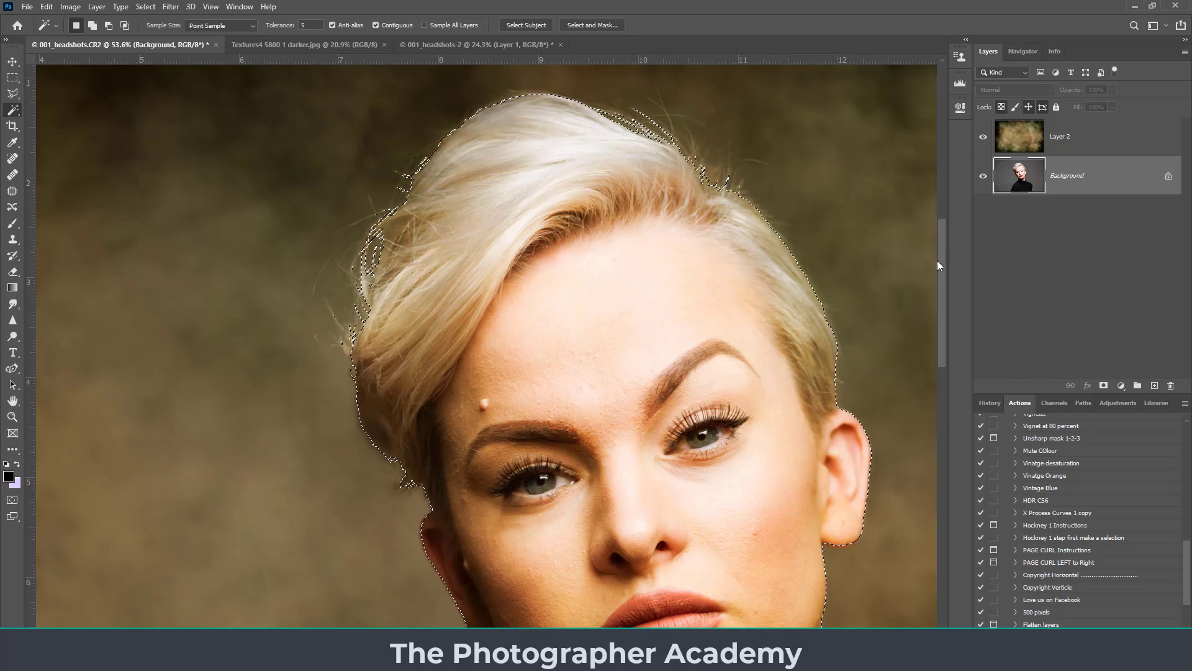
# Step: Feather the selection of the woman by 5 pixels and copy it from the Background to a new layer
pyautogui.moveTo(942, 261); pyautogui.dragTo(941, 277)
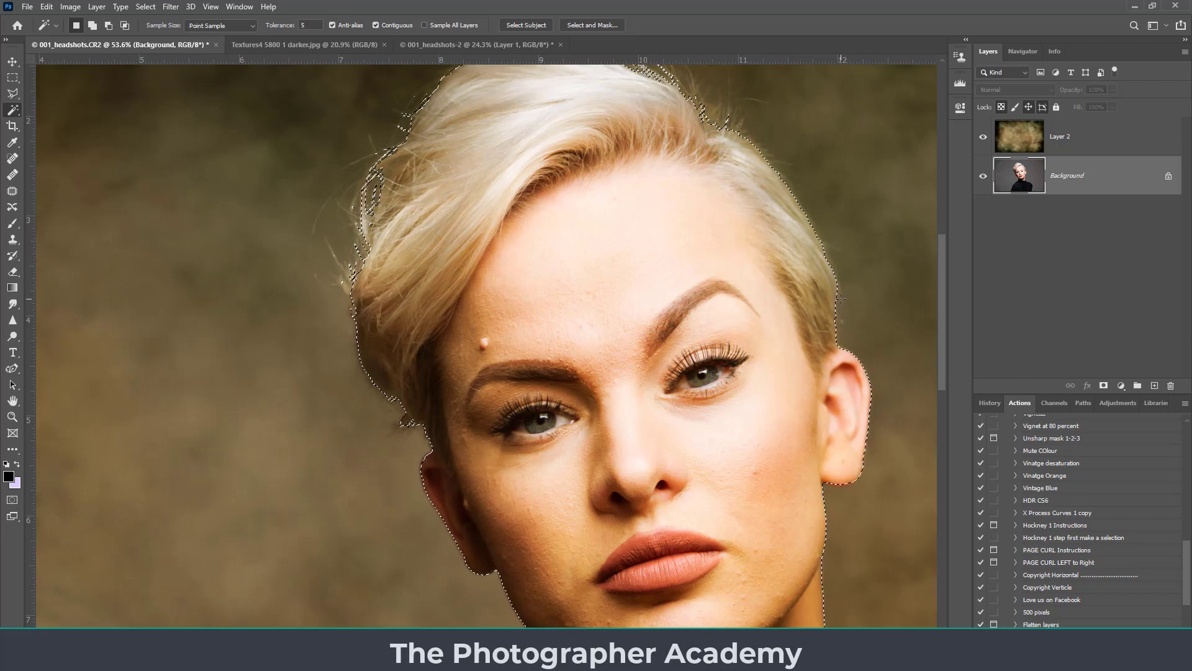
pyautogui.scroll(-1, 839, 300)
pyautogui.scroll(-1, 839, 300)
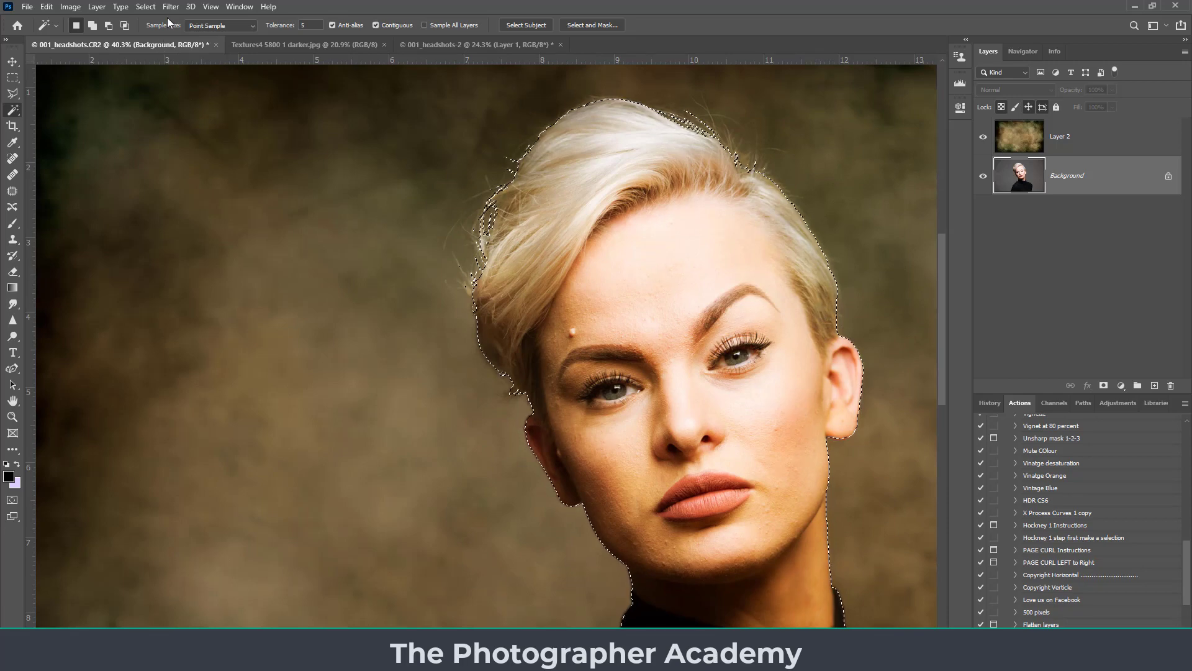
pyautogui.click(148, 9)
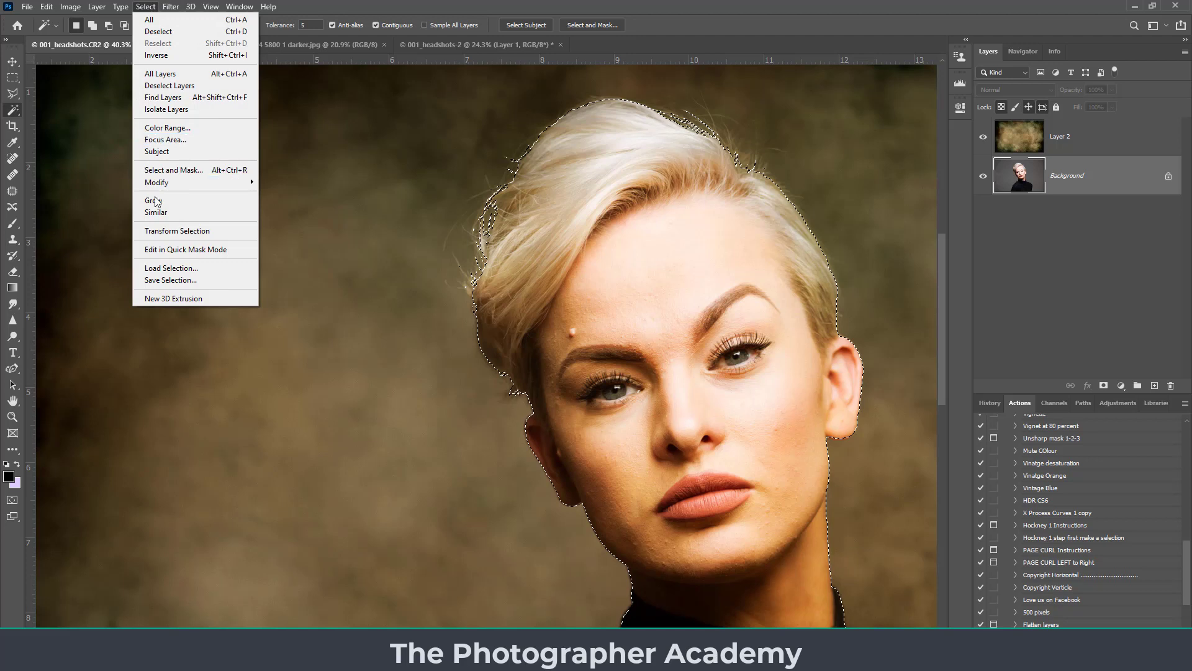
pyautogui.moveTo(151, 184)
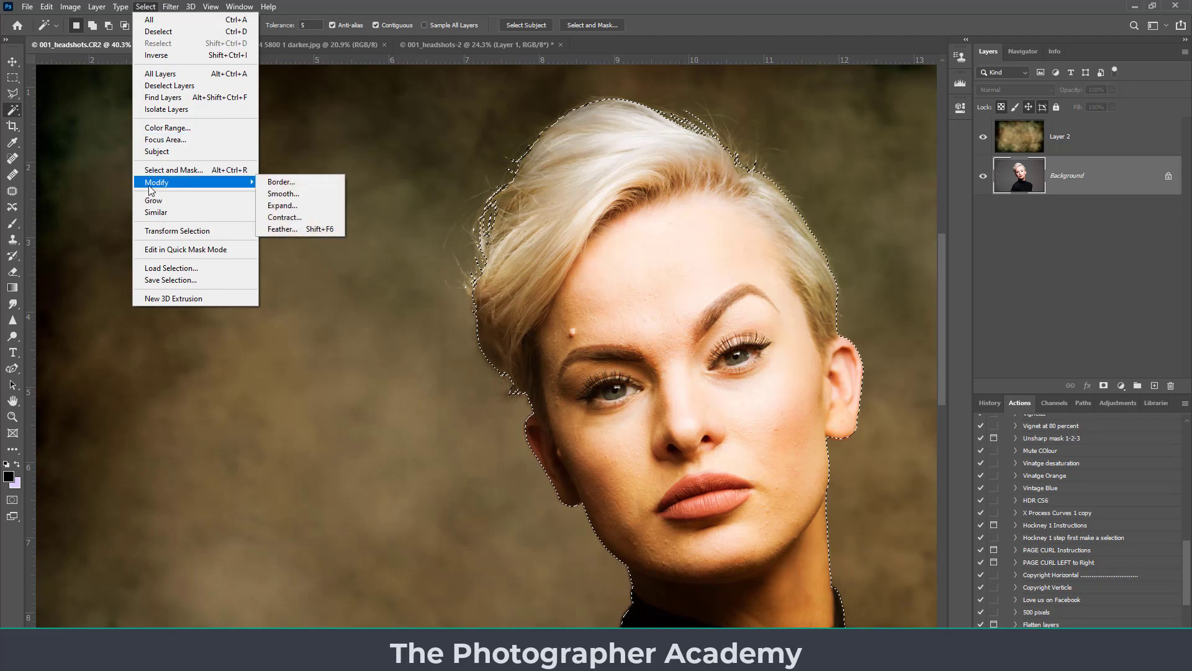
pyautogui.click(289, 230)
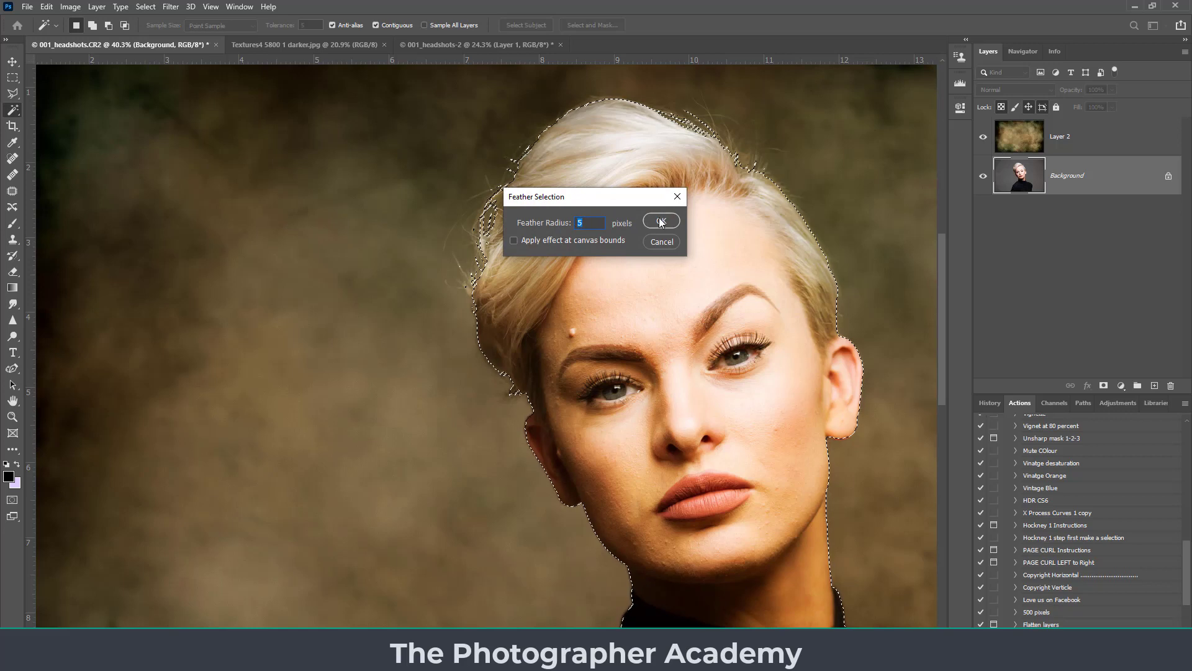
pyautogui.click(660, 222)
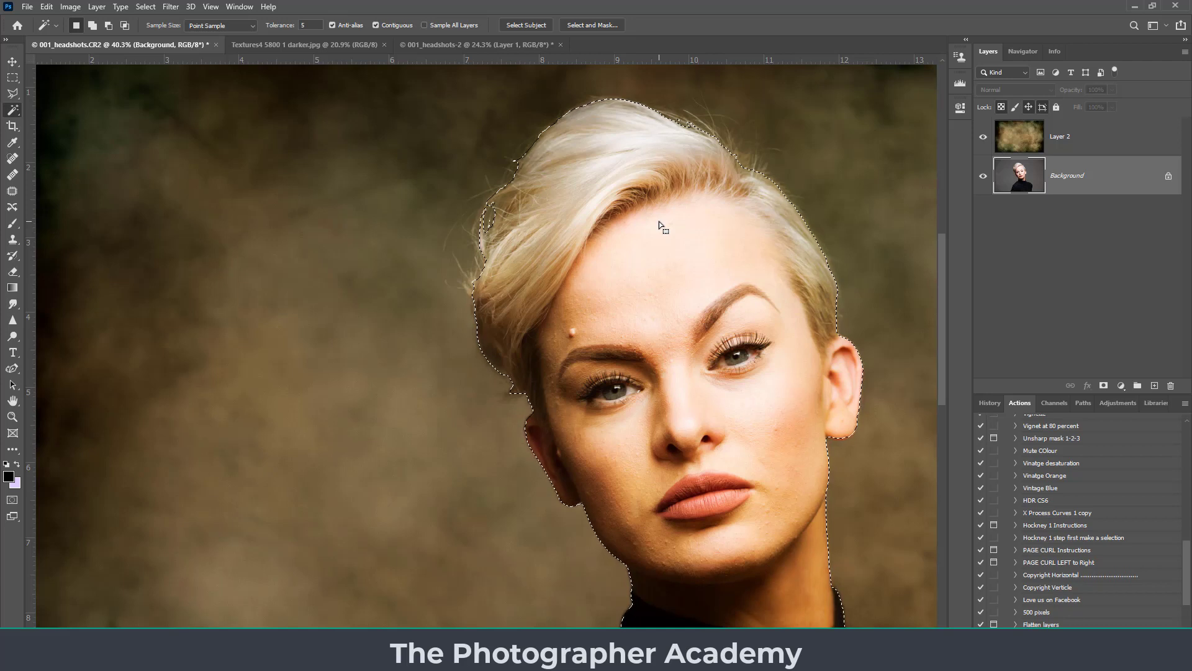
pyautogui.hotkey('ctrl', 'j')
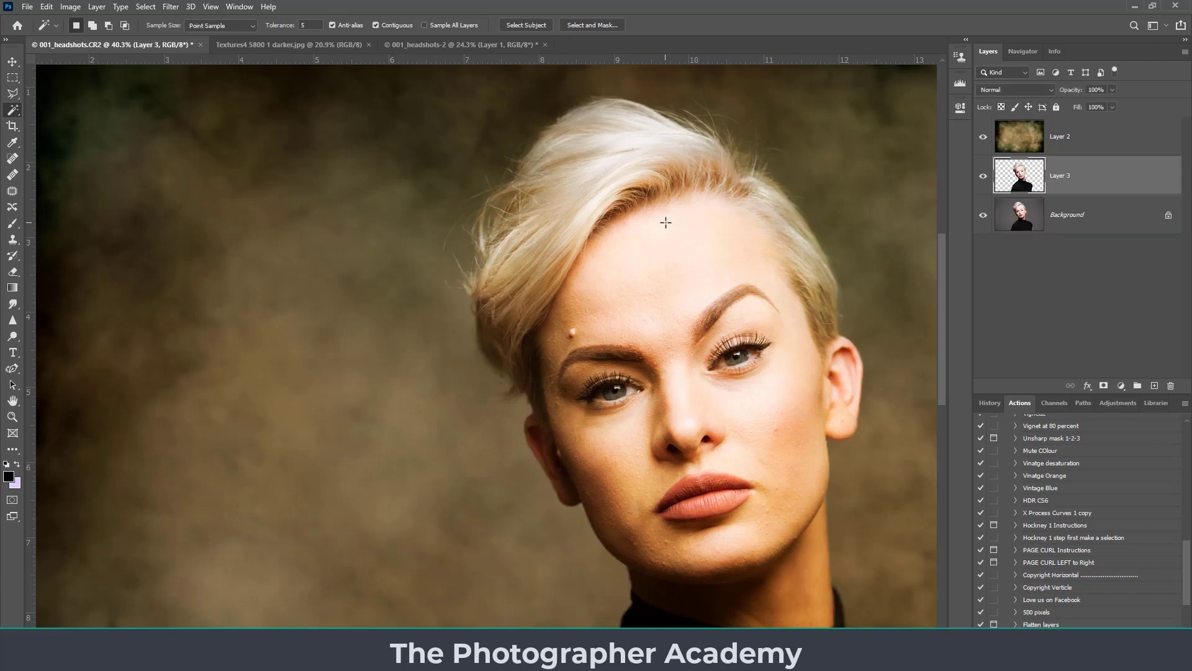
# Step: Try placing the woman's cutout, Layer 3, above the Layer 2 texture
pyautogui.moveTo(1108, 137); pyautogui.dragTo(1102, 132)
pyautogui.scroll(-2, 797, 349)
pyautogui.scroll(-1, 797, 349)
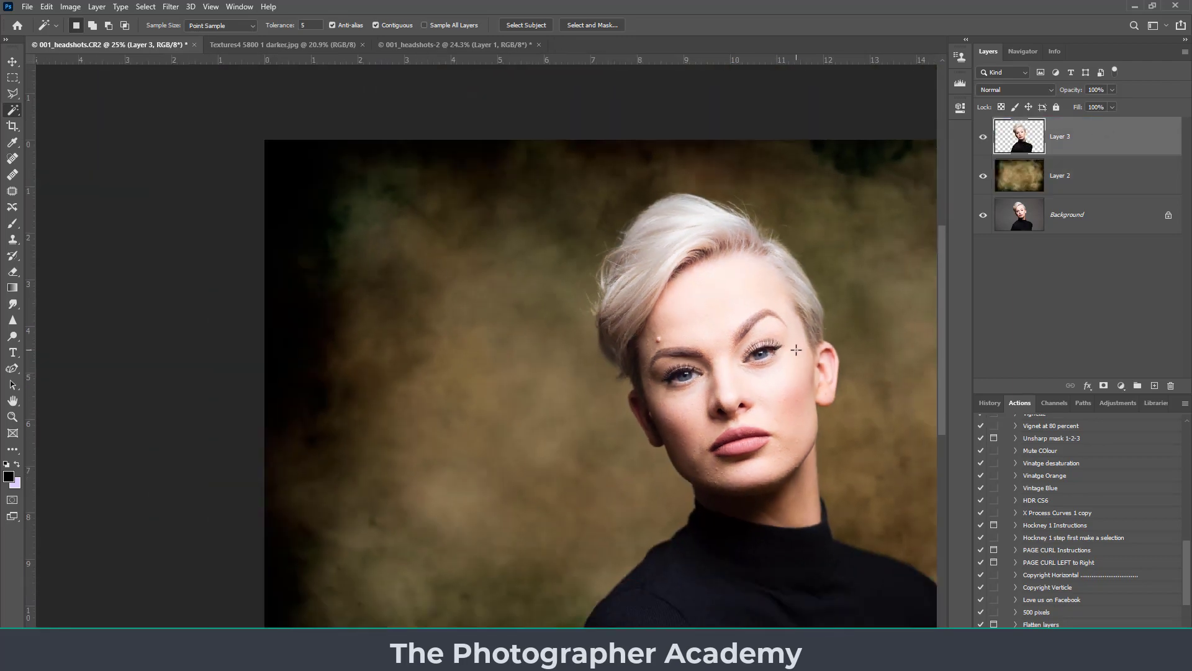
pyautogui.moveTo(787, 382); pyautogui.dragTo(642, 340)
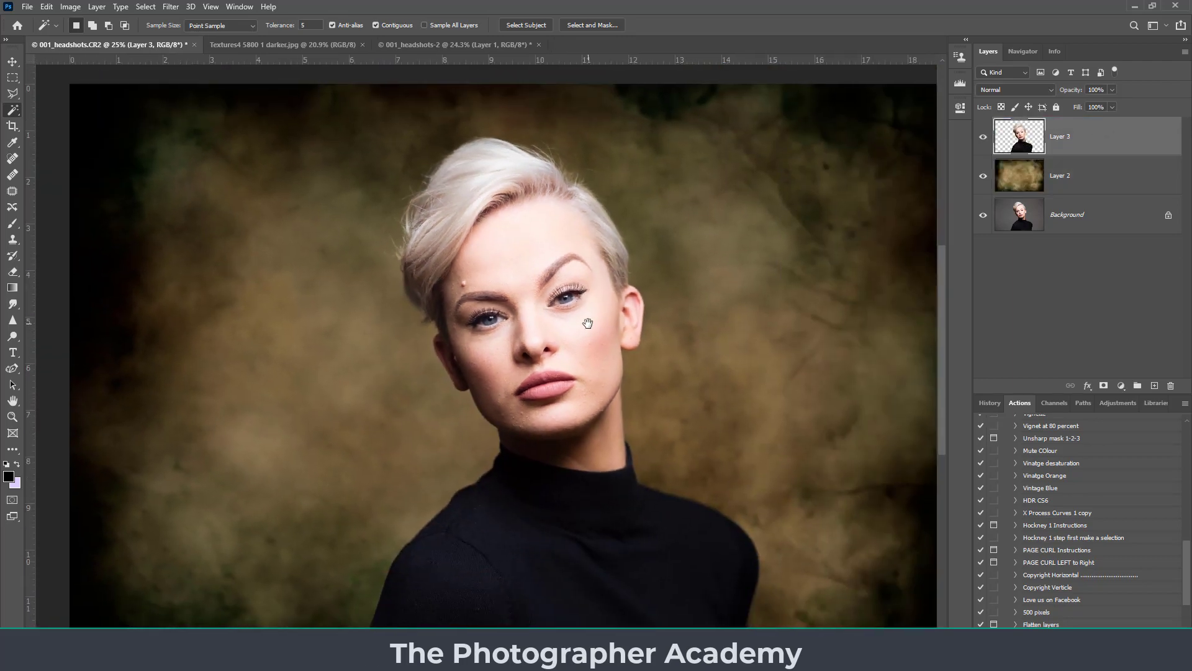
pyautogui.scroll(1, 590, 323)
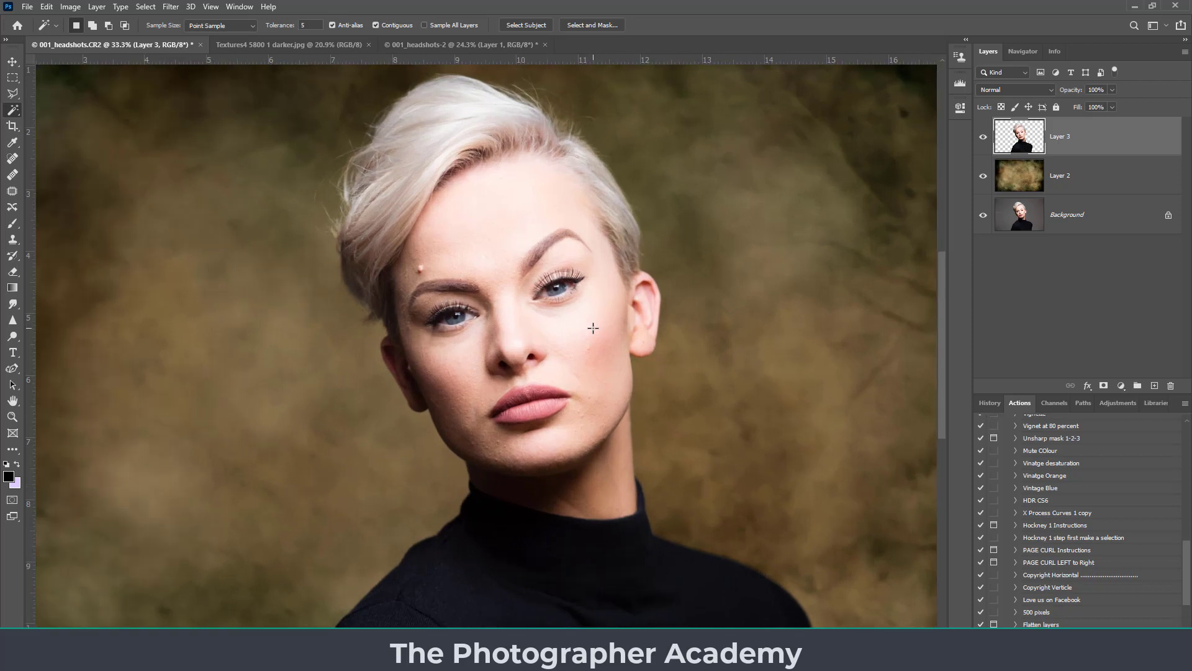
# Step: Compare the portrait with and without the Layer 2 texture, and move Layer 3 back beneath it
pyautogui.click(983, 177)
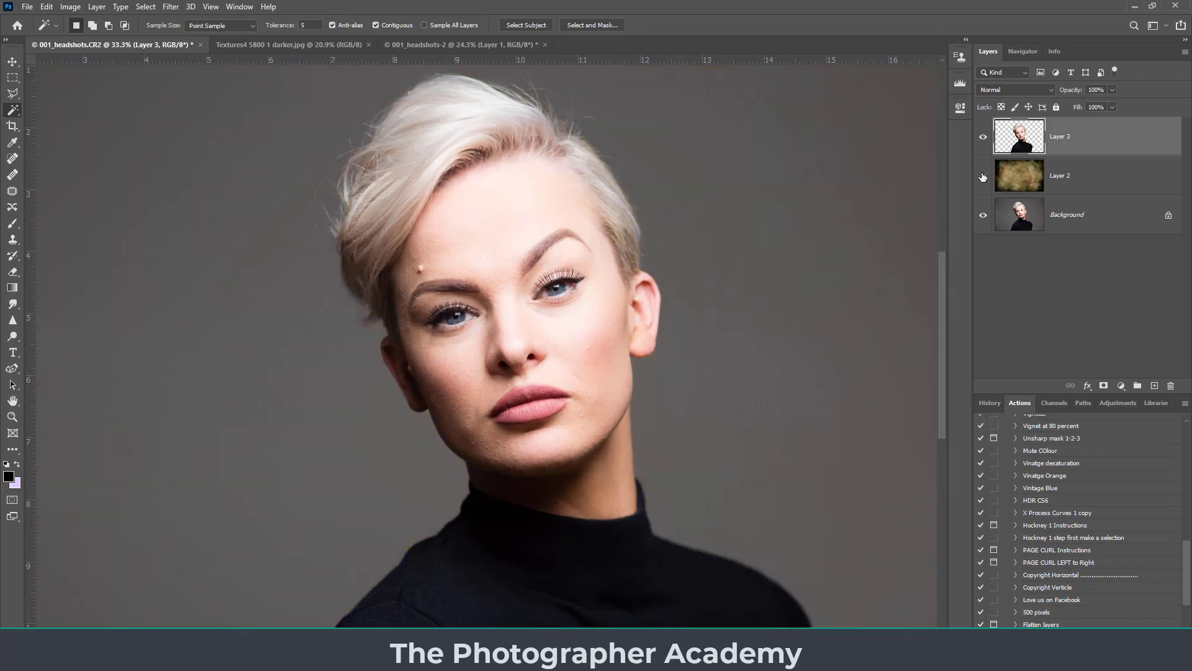
pyautogui.click(983, 176)
pyautogui.click(983, 176)
pyautogui.click(983, 177)
pyautogui.click(983, 177)
pyautogui.click(983, 177)
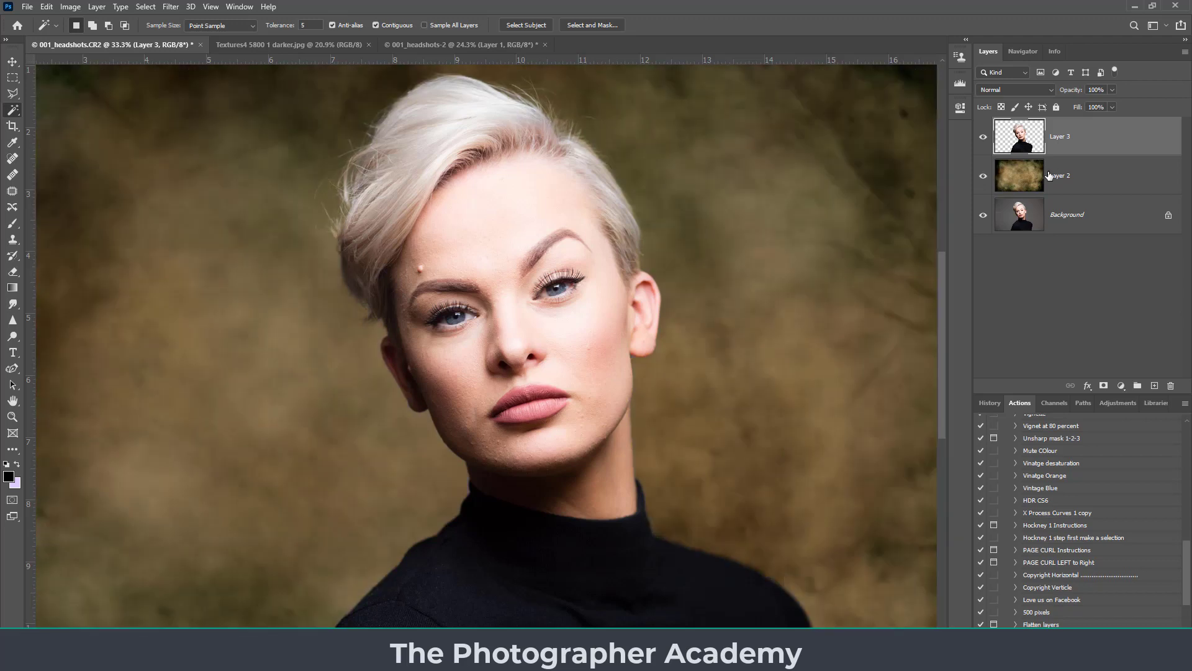
pyautogui.click(983, 177)
pyautogui.click(983, 178)
pyautogui.moveTo(1128, 138); pyautogui.dragTo(1122, 189)
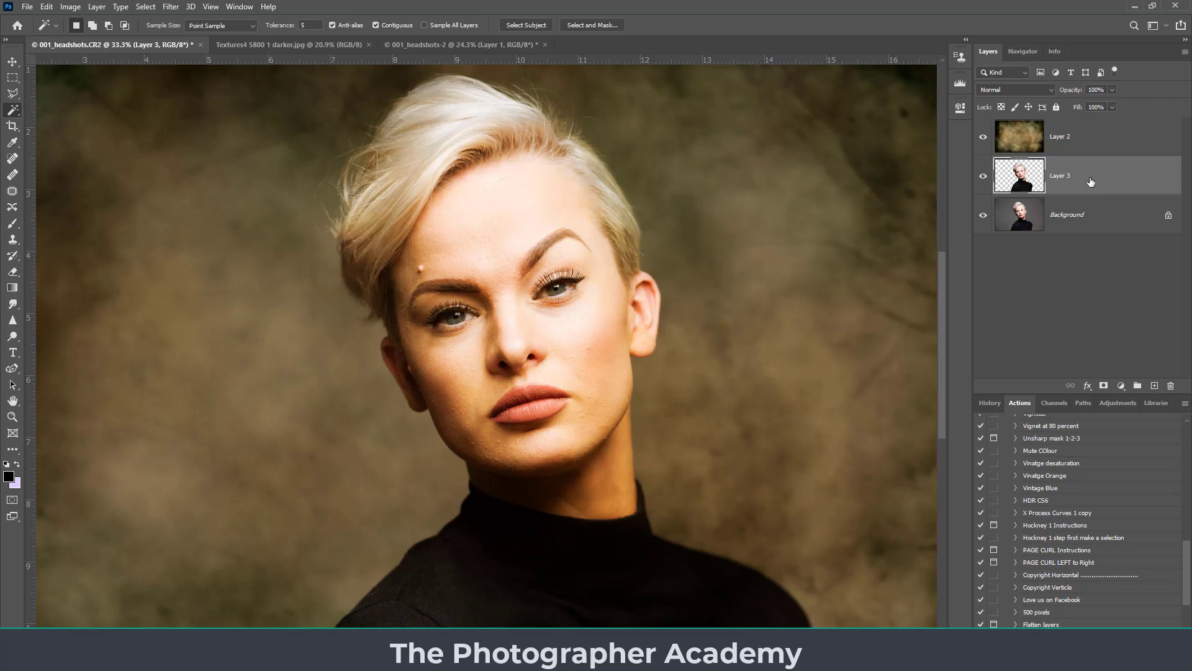
# Step: Rename Layer 3 as "face selection" and Layer 2 as "texture"
pyautogui.doubleClick(1054, 179)
pyautogui.write('face selection')
pyautogui.click(1116, 180)
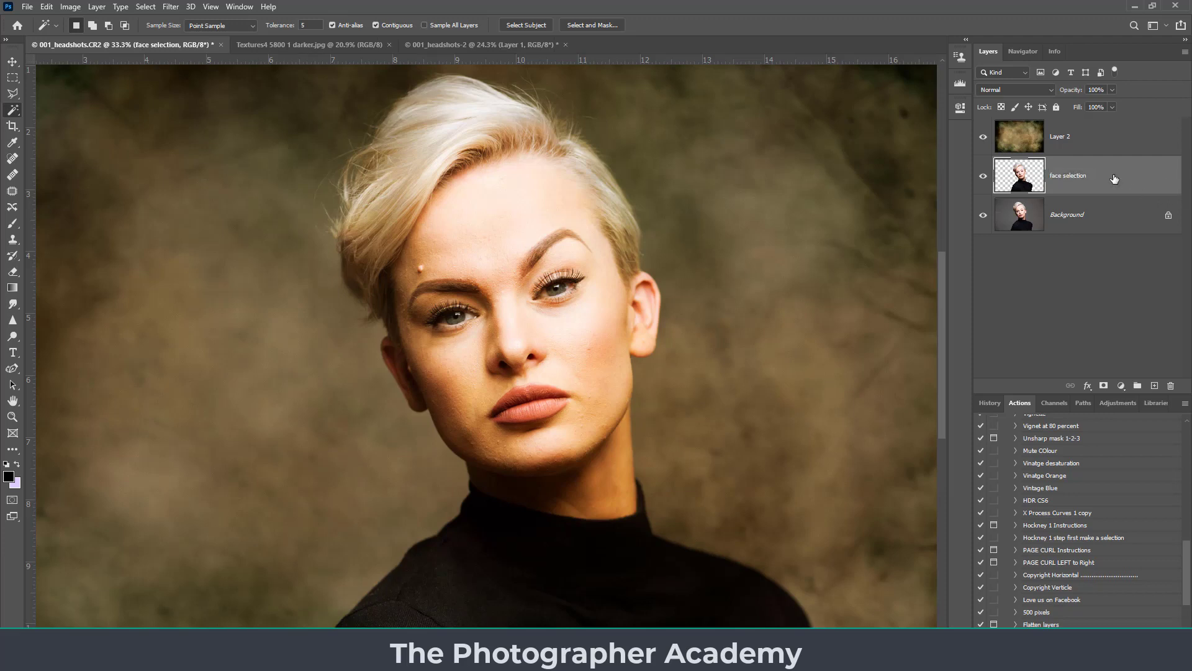
pyautogui.doubleClick(1063, 140)
pyautogui.write('texture')
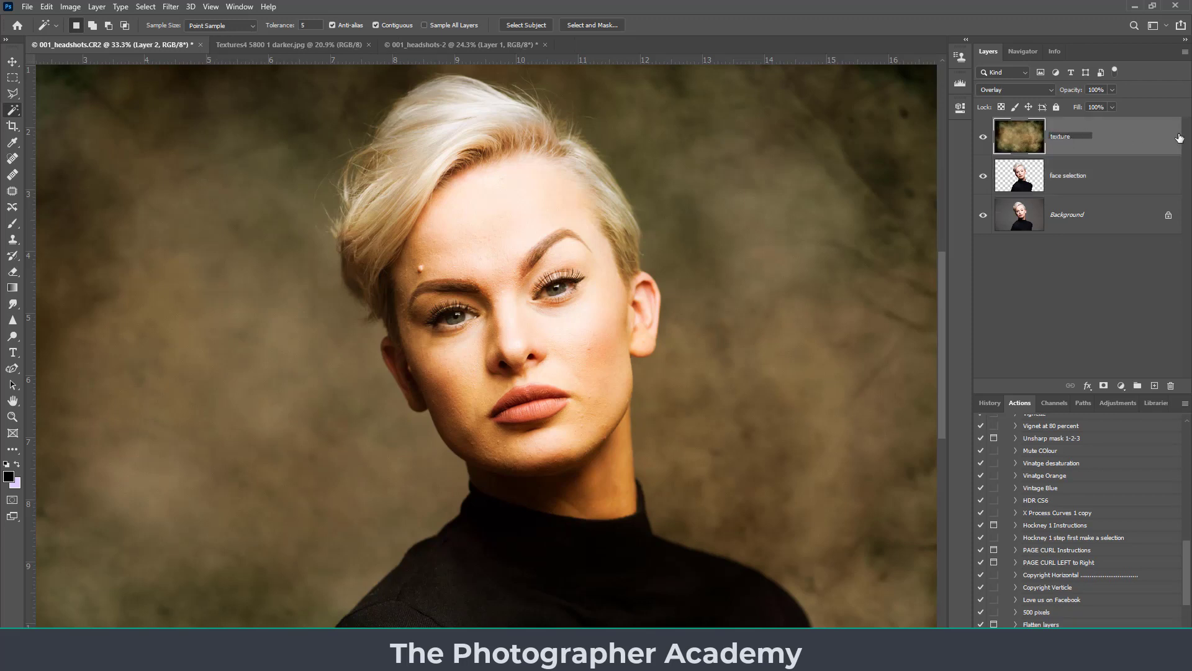
pyautogui.click(1144, 148)
# Step: Try masking the texture layer with the face selection layer's outline and inverting the mask, and delete that mask without applying it
pyautogui.click(1101, 179)
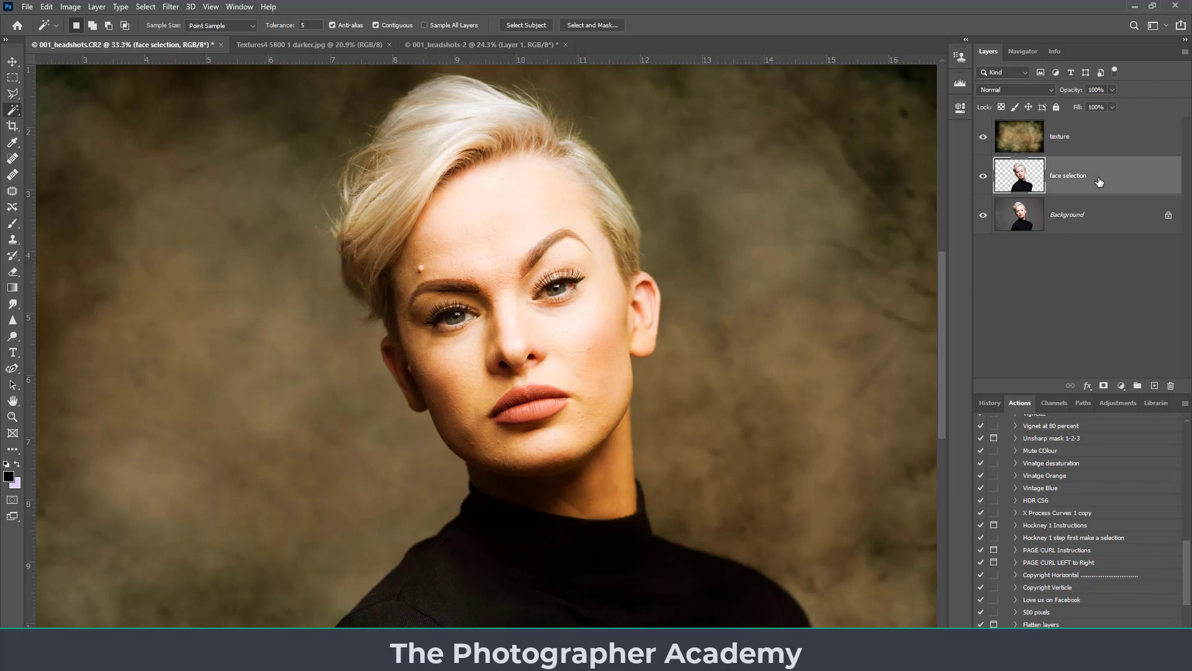
pyautogui.keyDown('ctrl'); pyautogui.click(1019, 182); pyautogui.keyUp('ctrl')
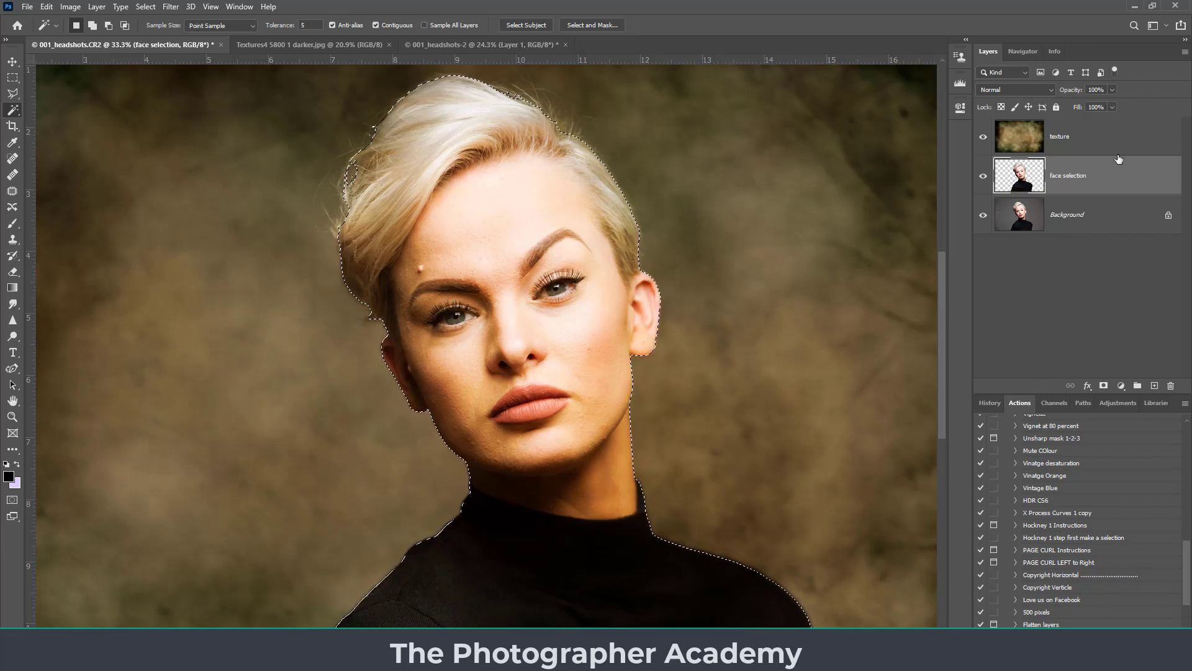
pyautogui.click(1090, 141)
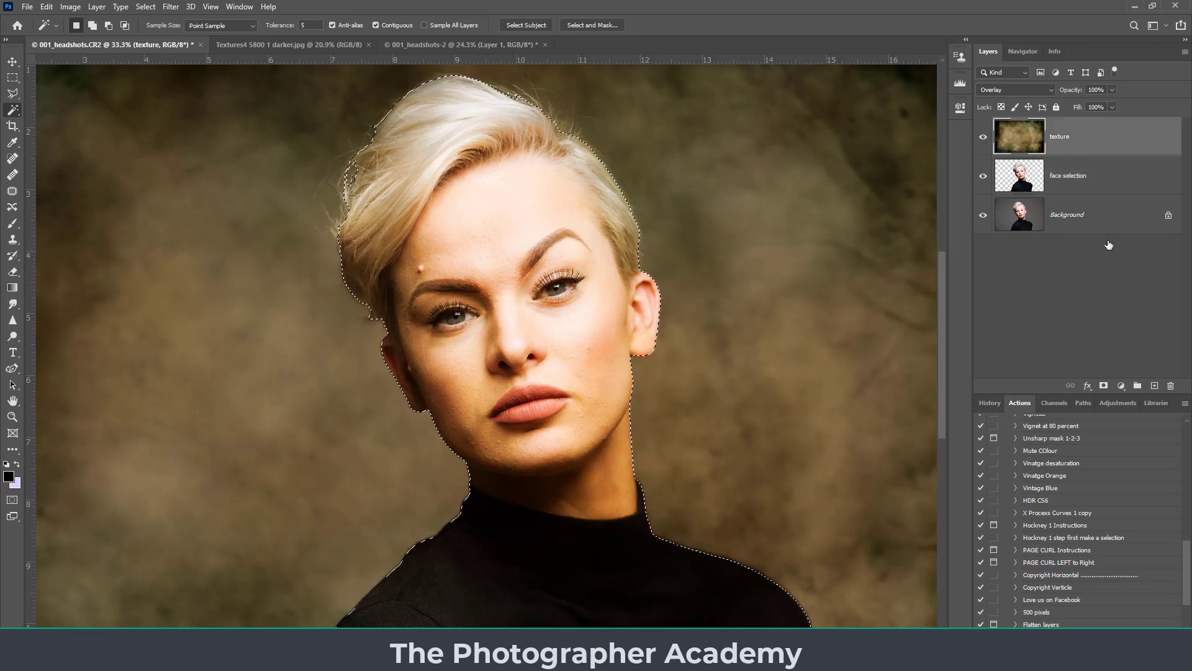
pyautogui.click(1103, 386)
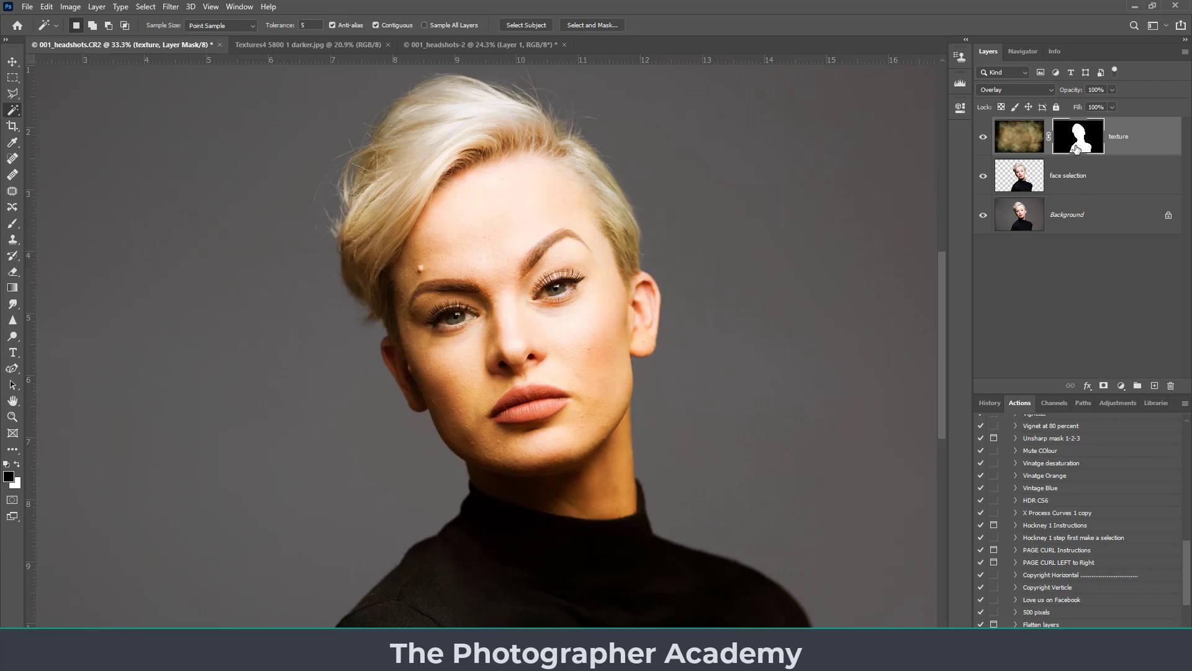
pyautogui.hotkey('ctrl', 'i')
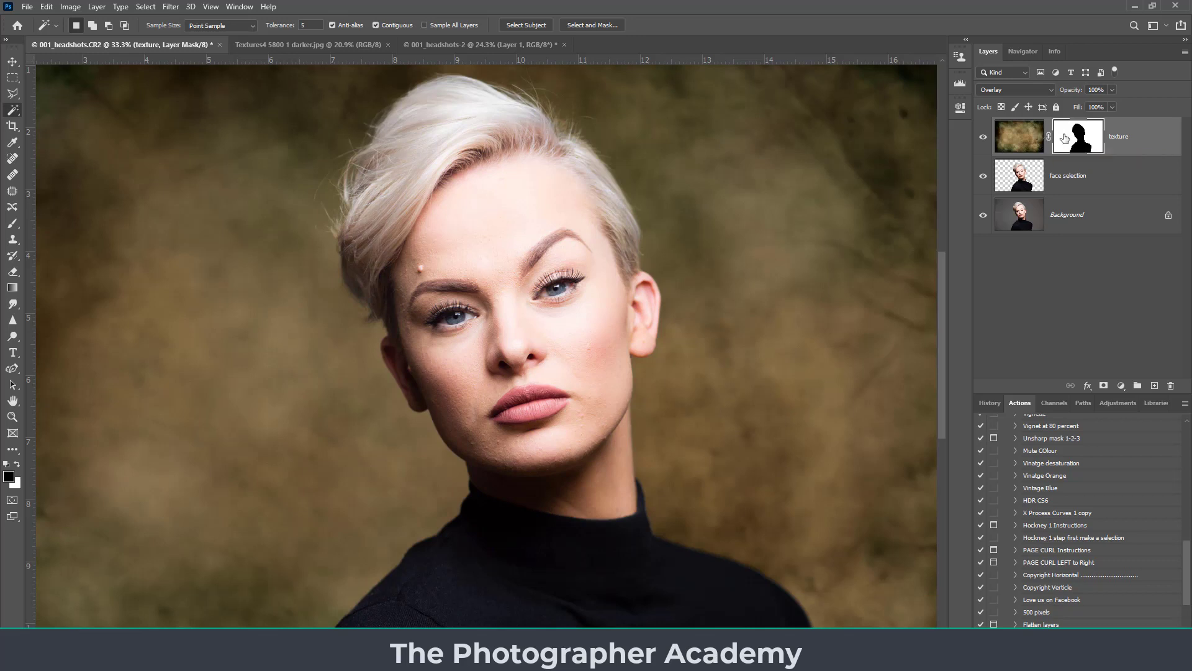
pyautogui.moveTo(1065, 143); pyautogui.dragTo(1171, 385)
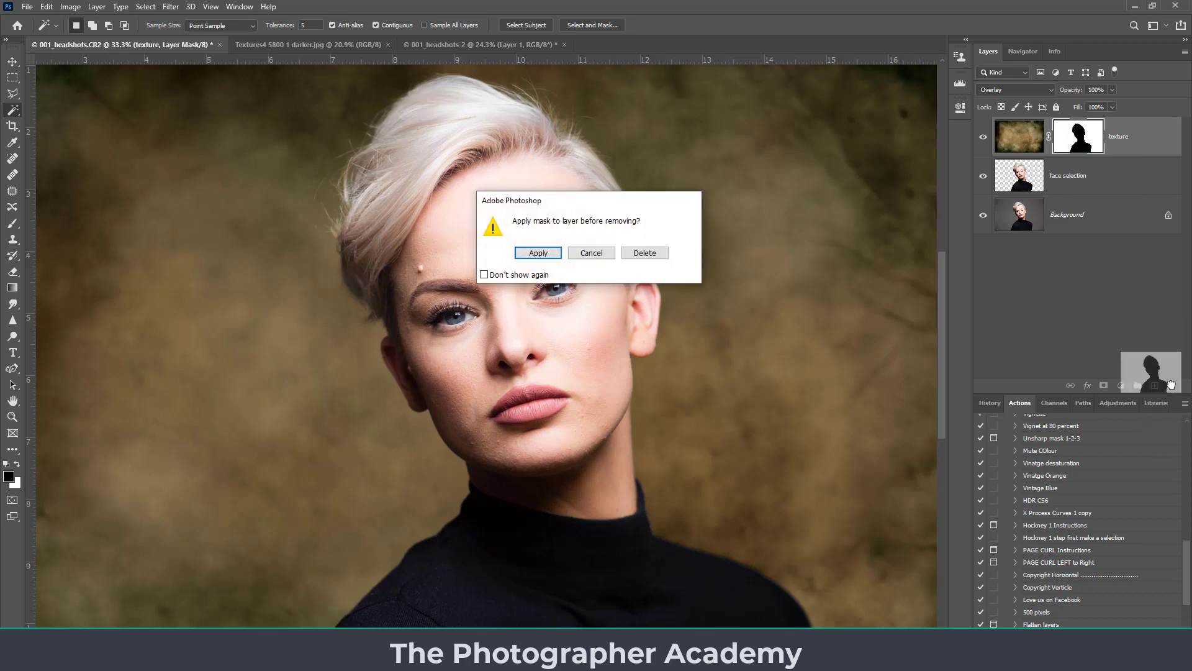
pyautogui.click(640, 256)
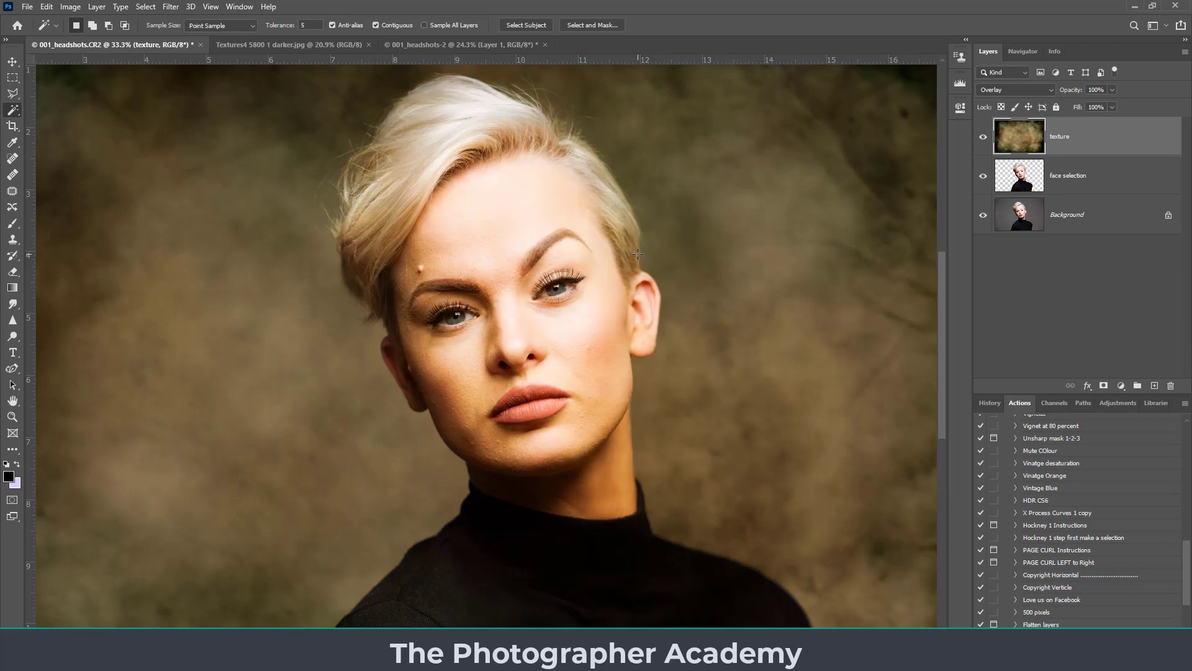
# Step: Load the face selection layer's outline as a selection and add an inverted mask from it to the texture layer, hiding the texture over the woman
pyautogui.keyDown('ctrl'); pyautogui.click(1022, 182); pyautogui.keyUp('ctrl')
pyautogui.click(1104, 386)
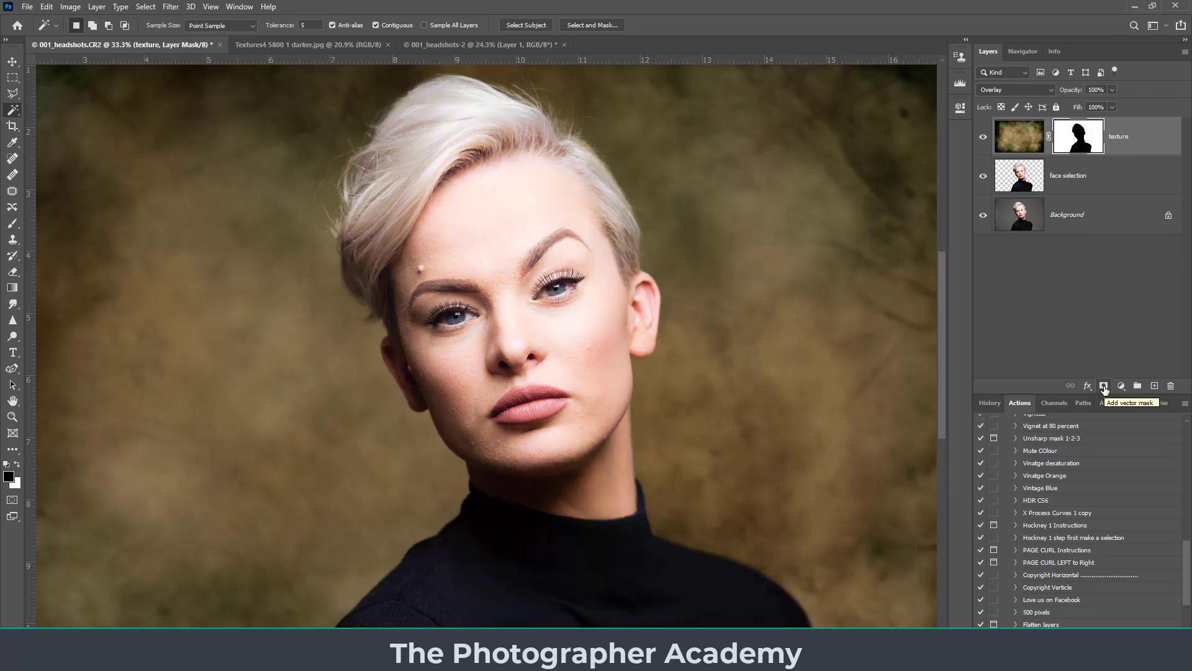
pyautogui.scroll(-3, 777, 354)
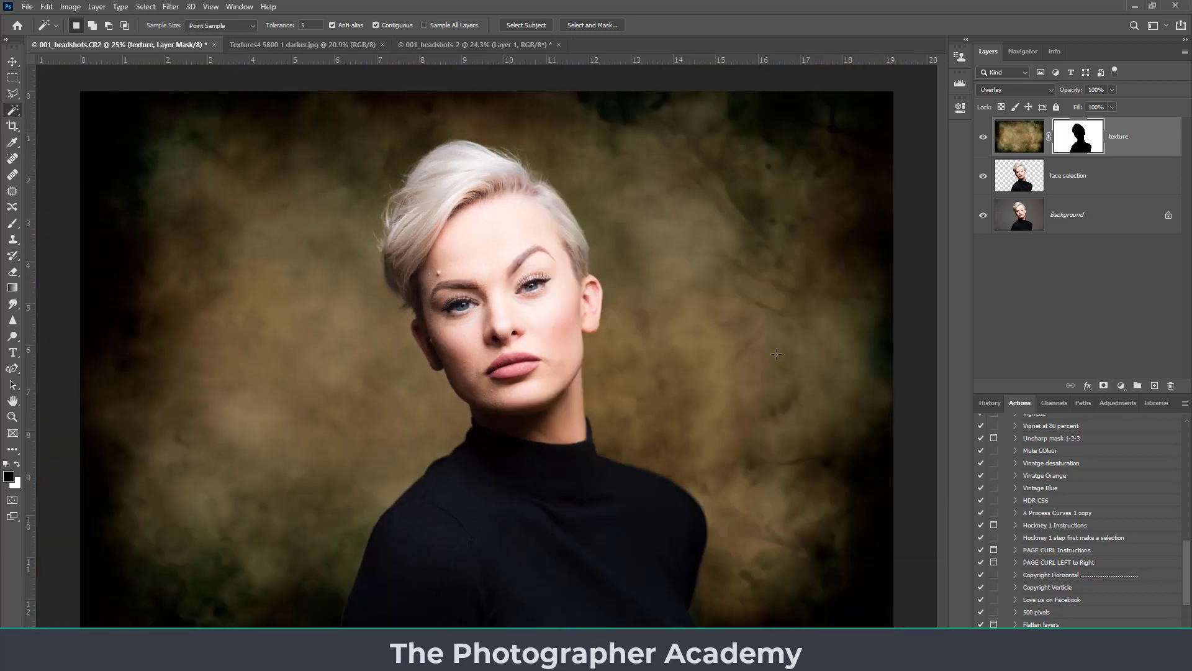
pyautogui.scroll(1, 777, 354)
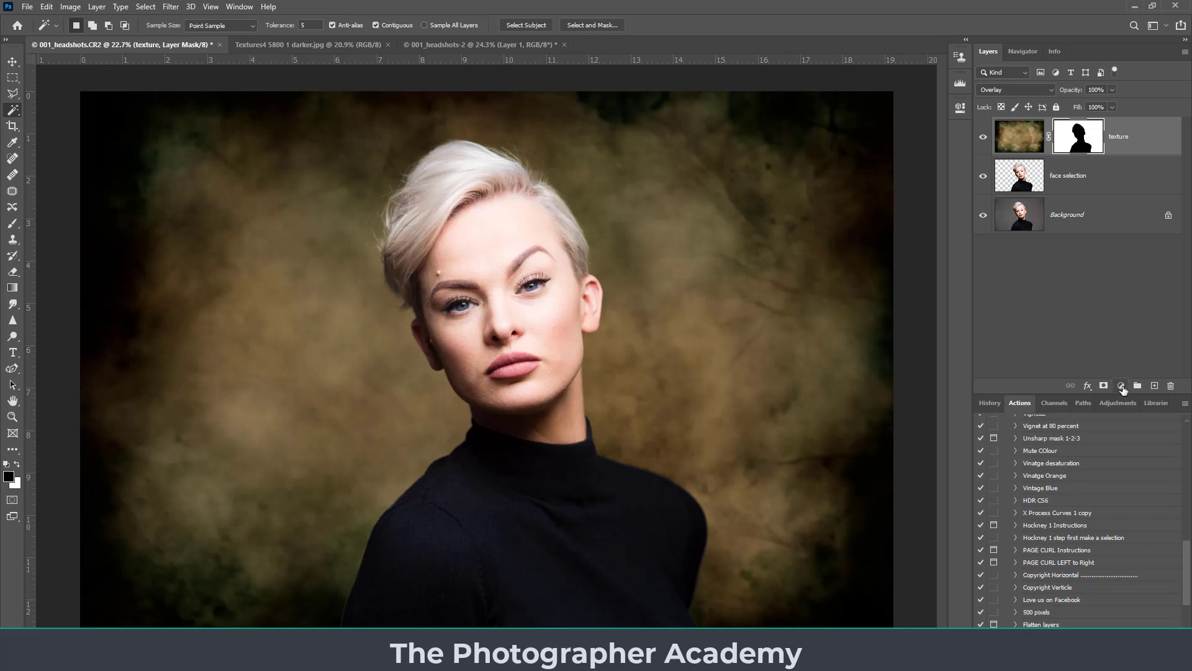
# Step: Add a Levels adjustment layer above the texture layer and darken its midtones to 0.55
pyautogui.click(1122, 386)
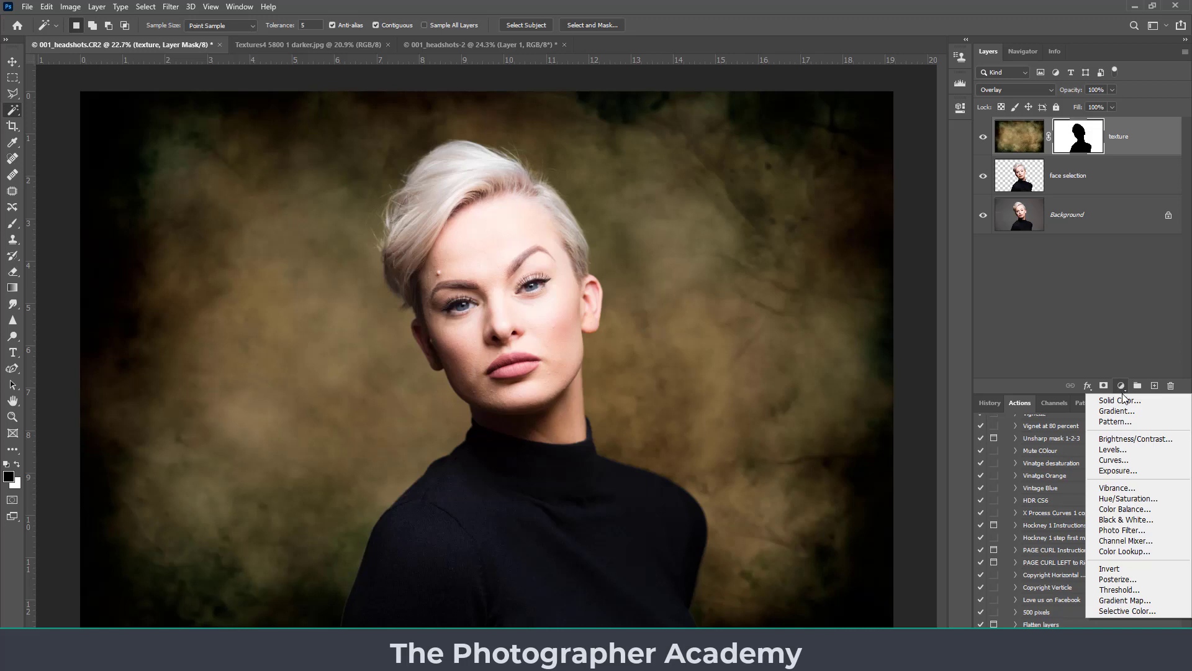
pyautogui.click(1118, 452)
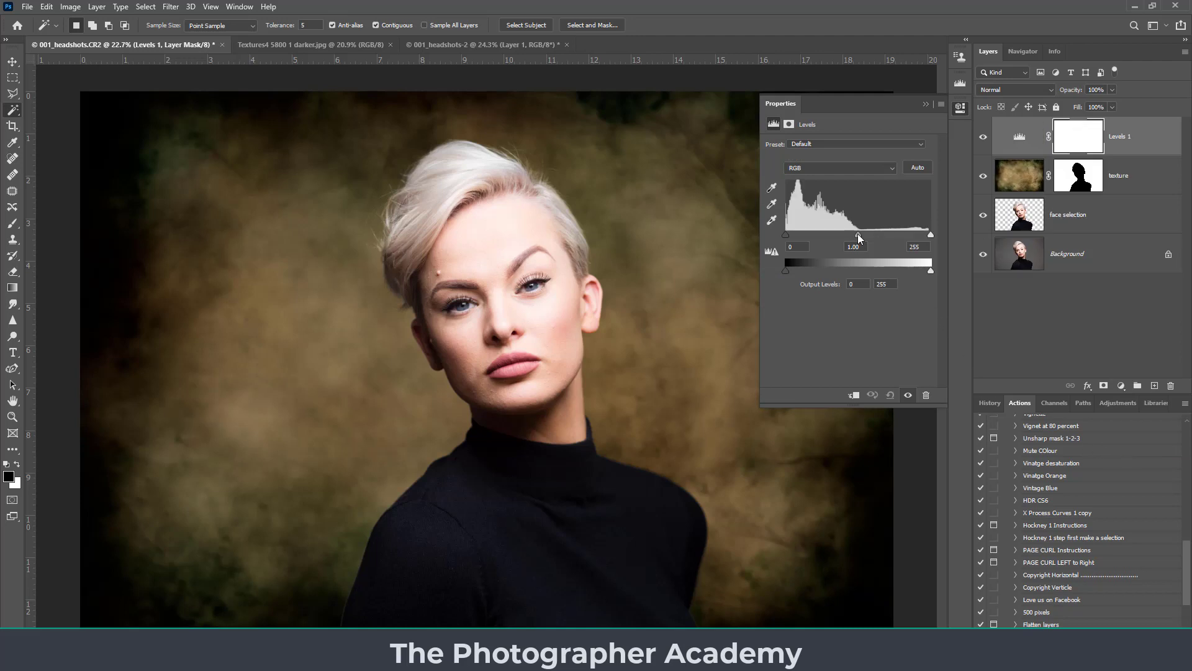
pyautogui.moveTo(858, 234); pyautogui.dragTo(883, 238)
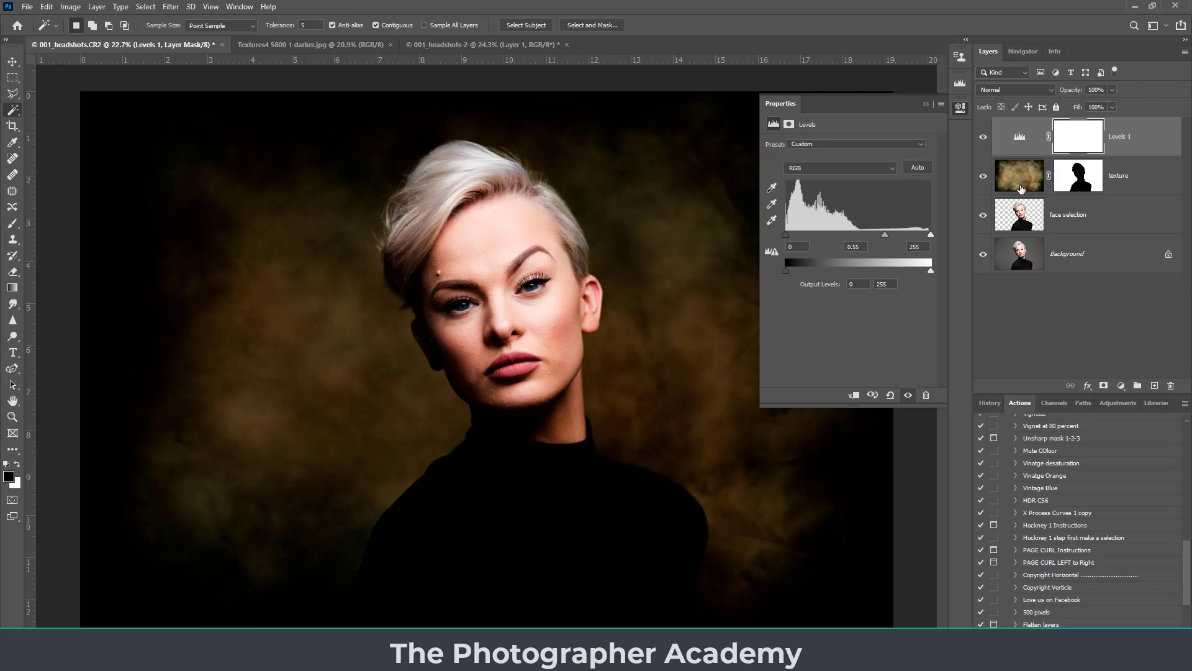
# Step: Hide the face selection layer and clip the Levels 1 adjustment to the texture layer
pyautogui.click(983, 215)
pyautogui.moveTo(1091, 145); pyautogui.dragTo(1132, 151)
pyautogui.keyDown('alt'); pyautogui.click(1133, 152); pyautogui.keyUp('alt')
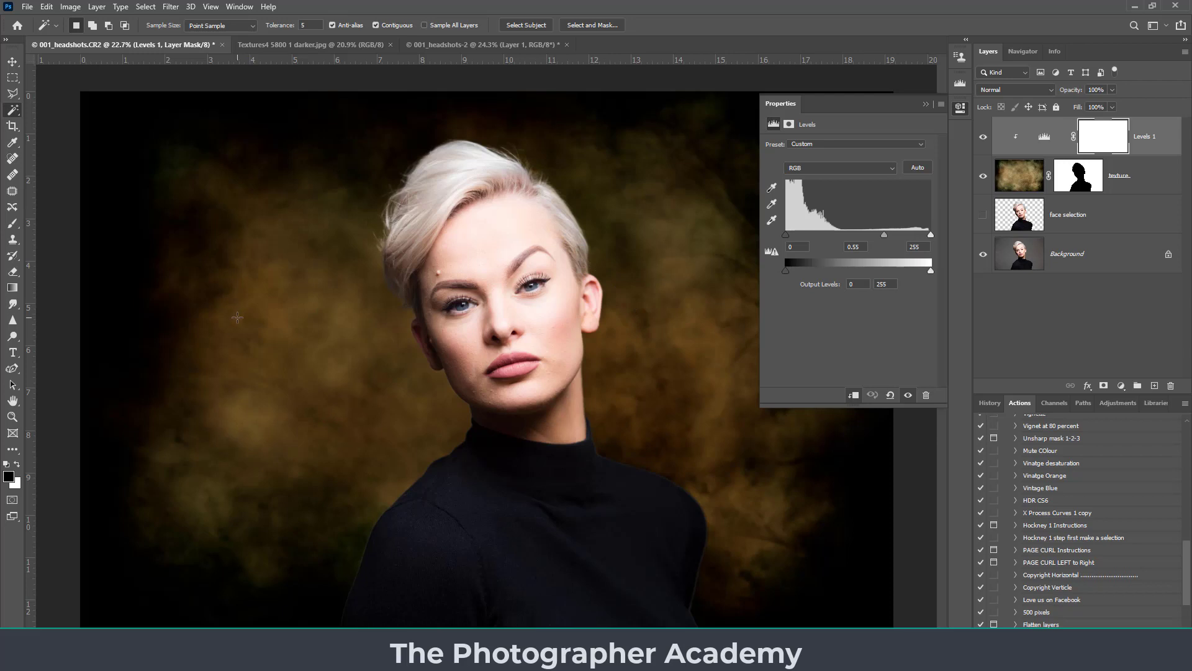
# Step: Paint black on the Levels 1 mask around the woman's neck with a 1000-pixel brush to lighten the backdrop there
pyautogui.click(1112, 142)
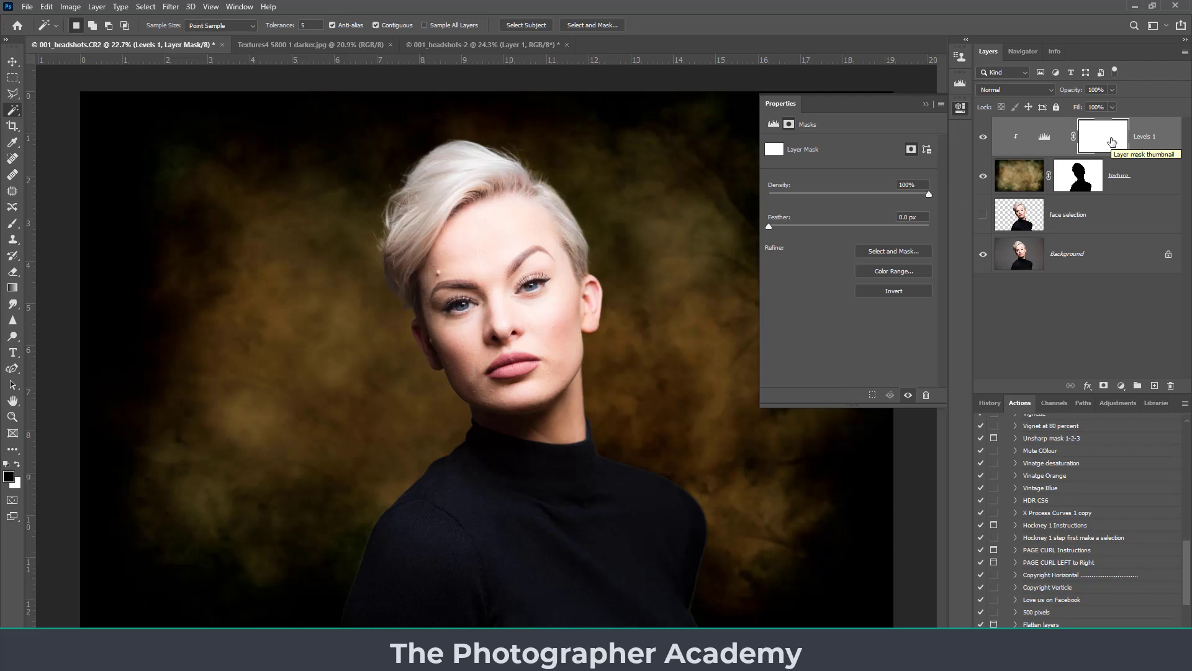
pyautogui.press('b')
pyautogui.press('x')
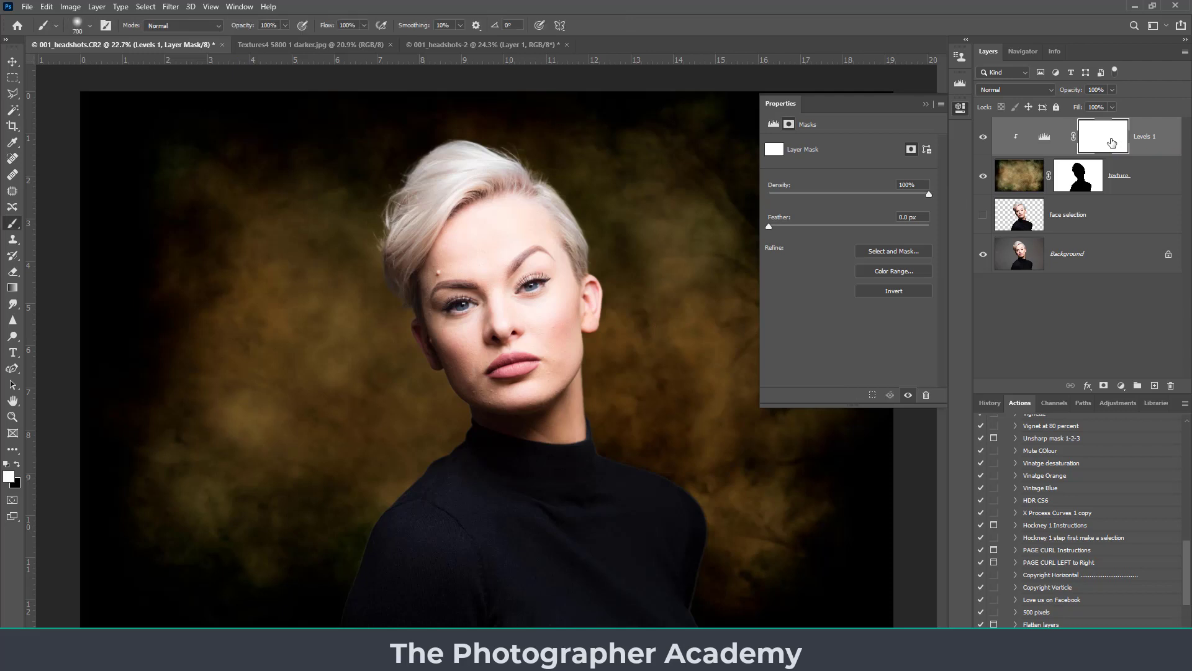
pyautogui.press('x')
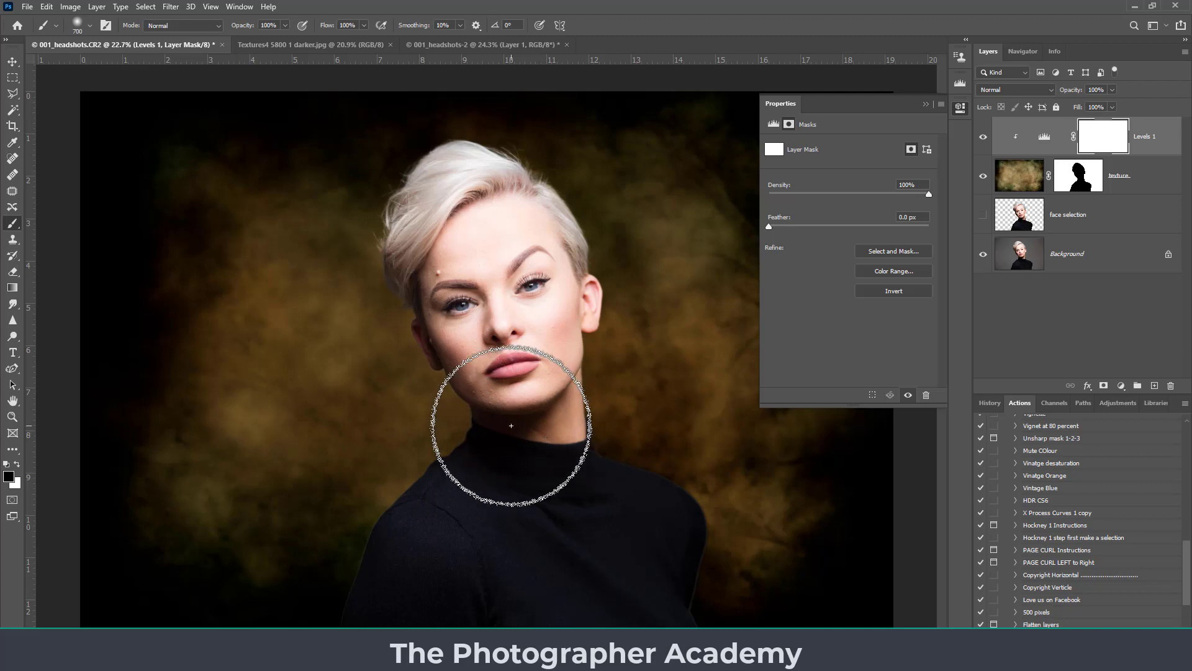
pyautogui.press(']')
pyautogui.press(']')
pyautogui.press(']')
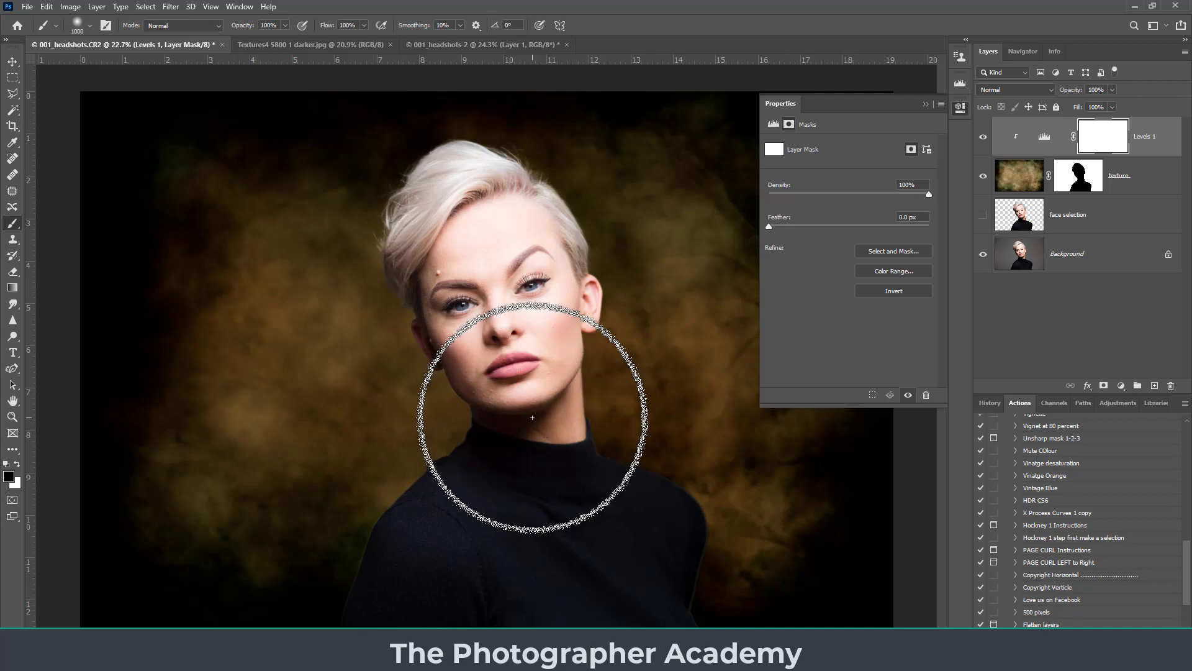
pyautogui.moveTo(531, 418)
pyautogui.mouseDown()
pyautogui.moveTo(480, 433)
pyautogui.moveTo(578, 453)
pyautogui.moveTo(499, 421)
pyautogui.moveTo(573, 479)
pyautogui.moveTo(493, 475)
pyautogui.moveTo(557, 435)
pyautogui.moveTo(496, 440)
pyautogui.mouseUp()
# Step: Enlarge the brush to 1700 pixels and paint more black on the Levels 1 mask around her neck and shoulders
pyautogui.press(']')
pyautogui.press(']')
pyautogui.press(']')
pyautogui.press(']')
pyautogui.press(']')
pyautogui.press(']')
pyautogui.press(']')
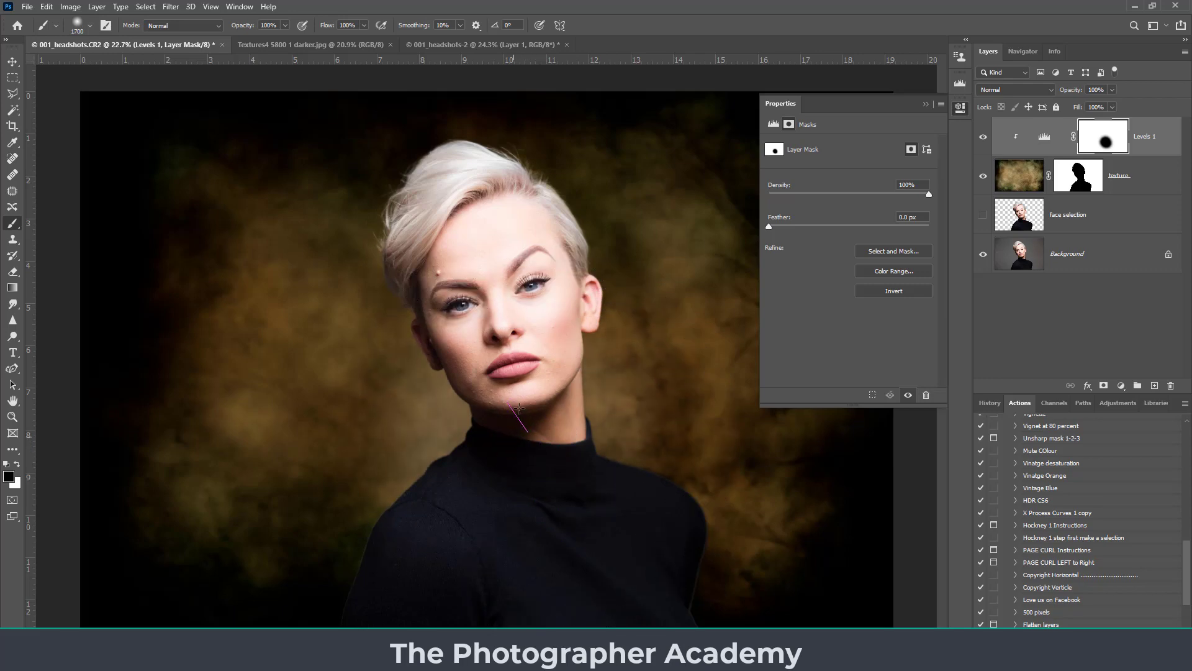
pyautogui.moveTo(517, 402)
pyautogui.mouseDown()
pyautogui.moveTo(523, 369)
pyautogui.moveTo(534, 452)
pyautogui.moveTo(471, 503)
pyautogui.mouseUp()
pyautogui.click(582, 532)
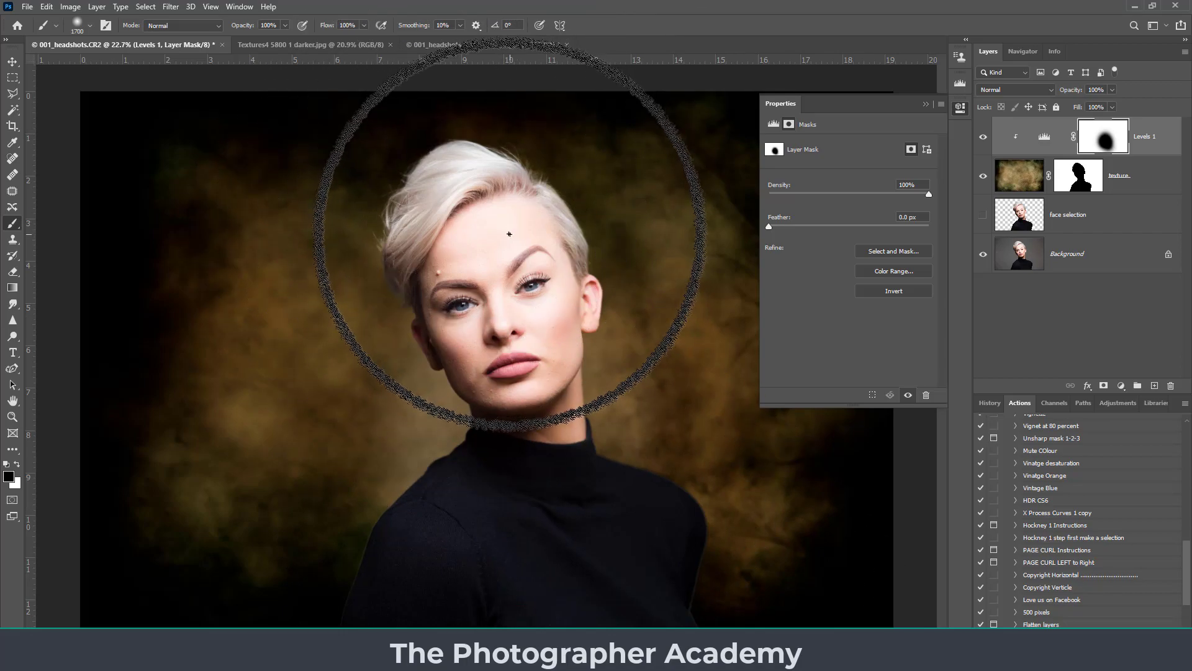
# Step: Add a Black & White adjustment layer above Levels 1 and clip it to the texture layer to desaturate only the backdrop
pyautogui.click(1158, 152)
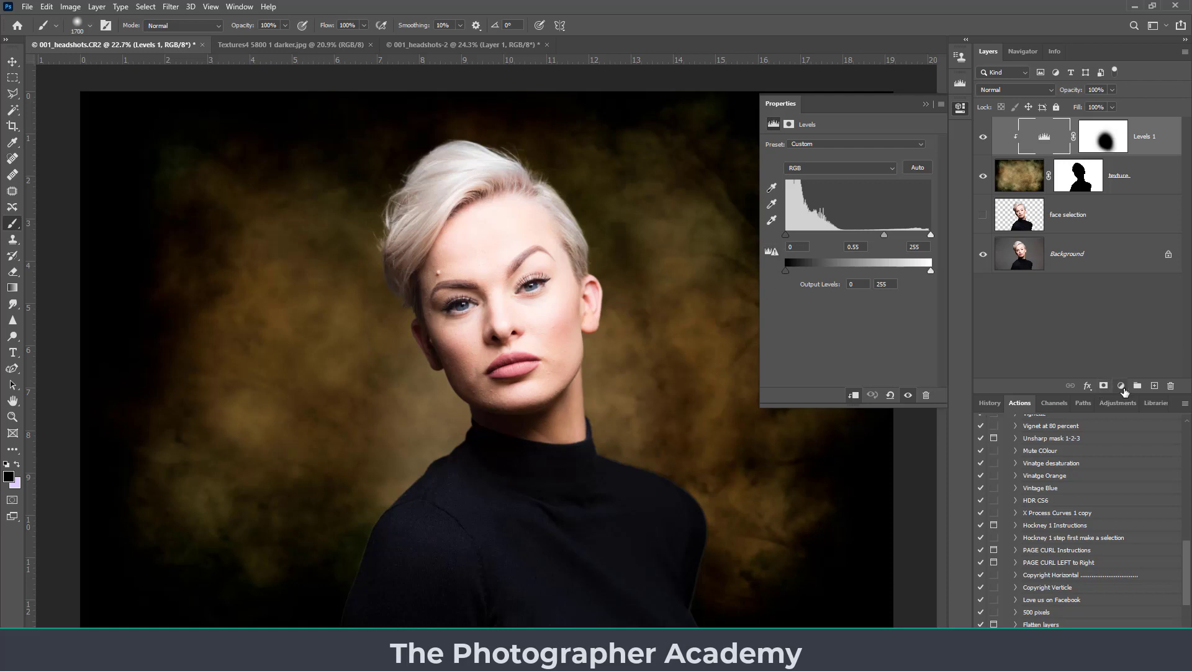
pyautogui.click(1122, 388)
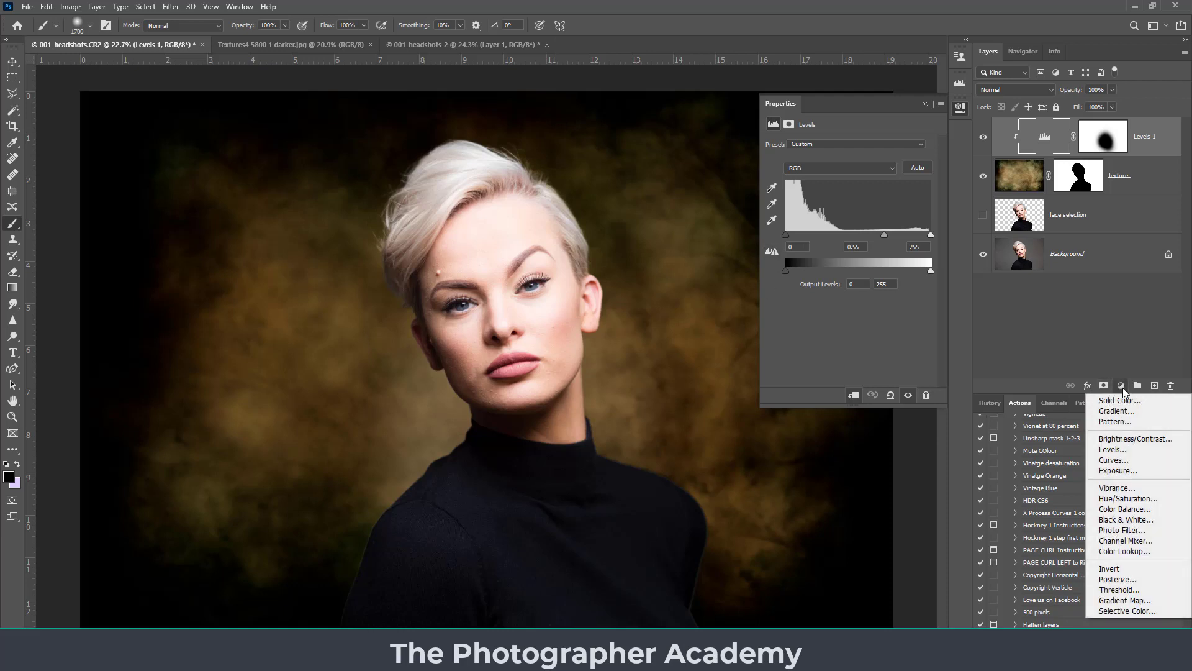
pyautogui.click(1123, 520)
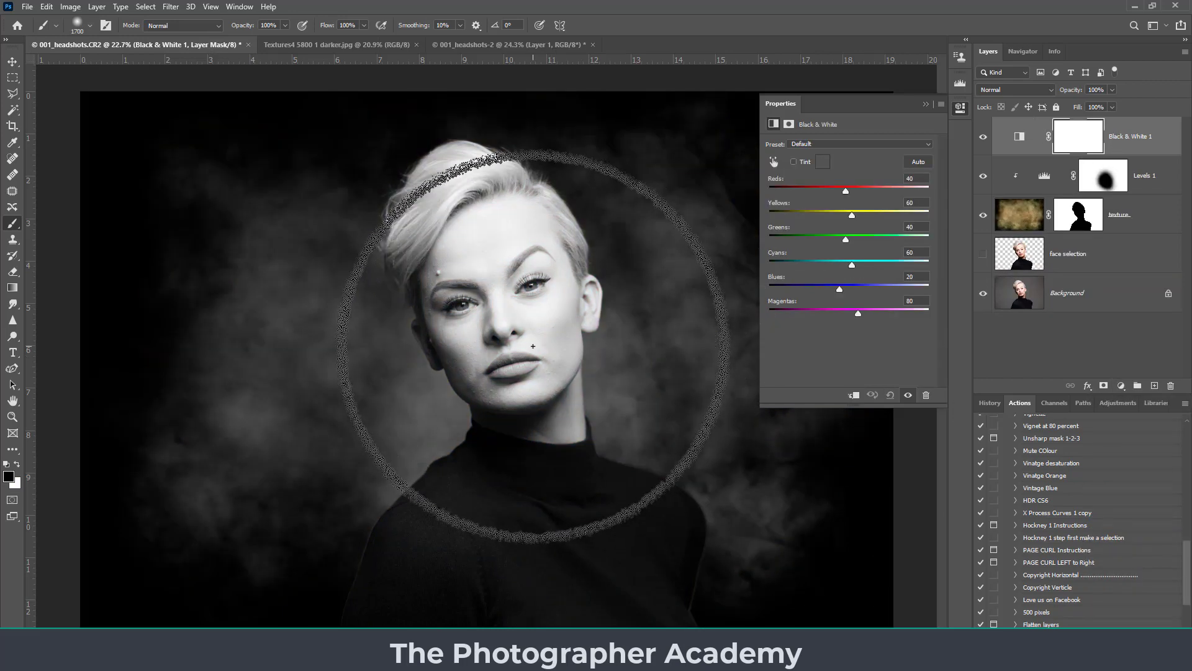
pyautogui.moveTo(1141, 150); pyautogui.dragTo(1145, 151)
pyautogui.keyDown('alt'); pyautogui.click(1145, 150); pyautogui.keyUp('alt')
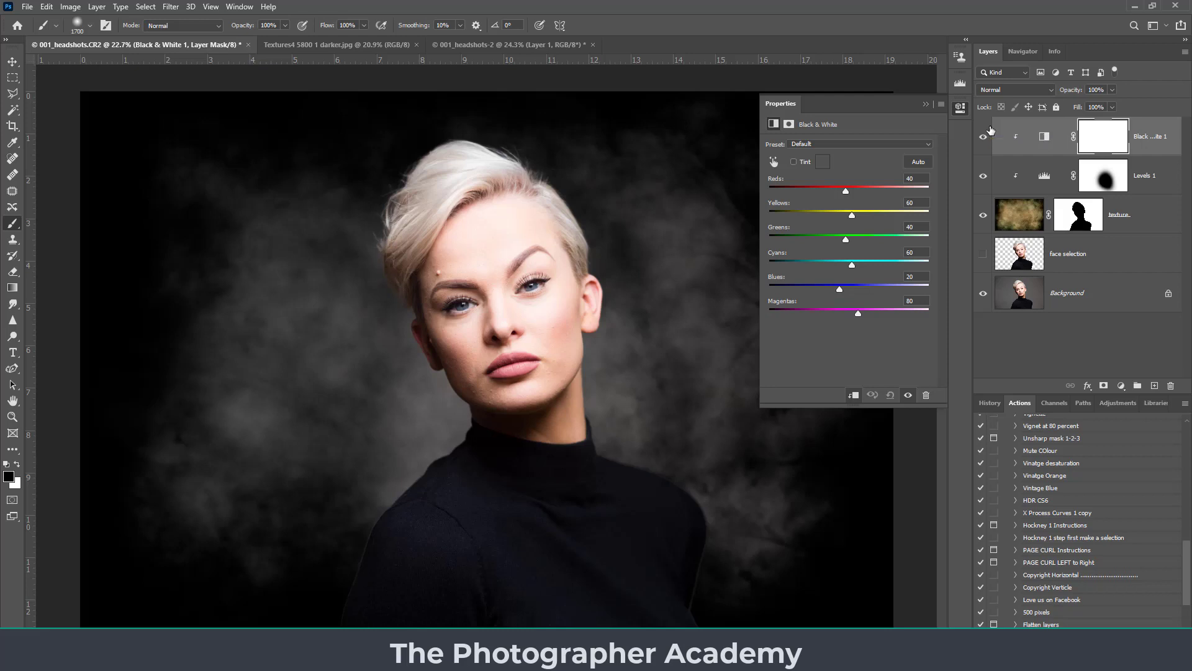
# Step: Stamp all visible layers into a new top layer and hide the Black & White, Levels 1 and texture layers beneath it
pyautogui.hotkey('ctrl', 'shift', 'alt', 'e')
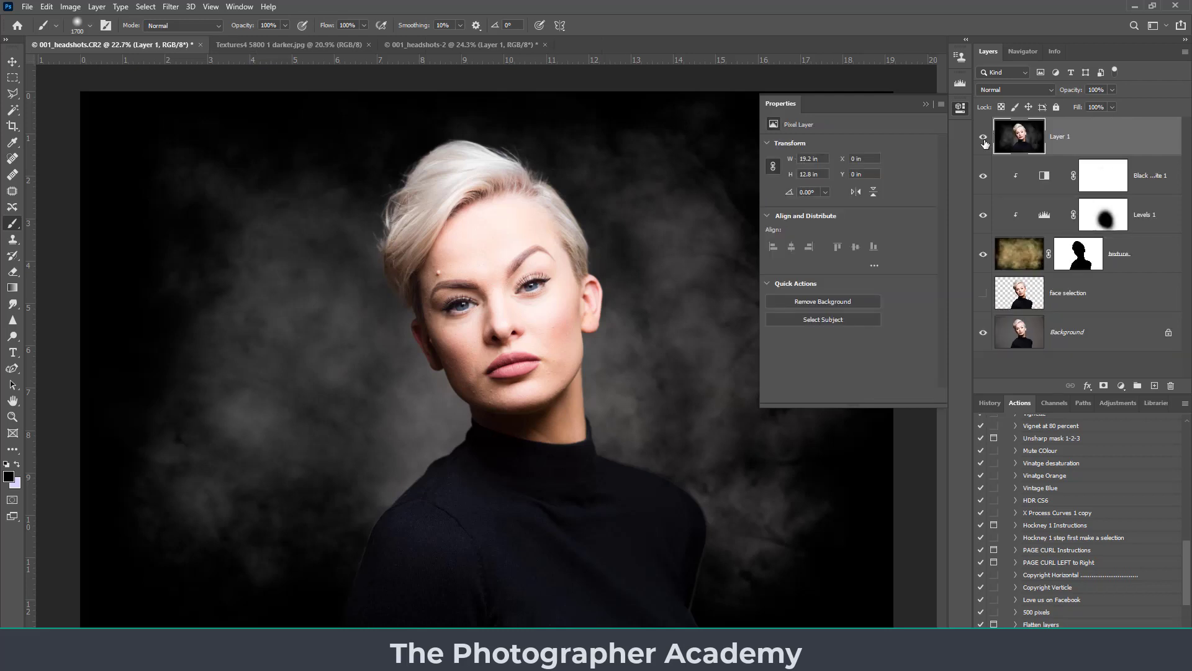
pyautogui.moveTo(983, 180); pyautogui.dragTo(987, 296)
# Step: Toggle the merged top layer's visibility to compare the finished portrait with the original Background, leaving the merged layer shown
pyautogui.click(983, 139)
pyautogui.click(981, 140)
pyautogui.click(983, 140)
pyautogui.click(982, 141)
pyautogui.click(982, 140)
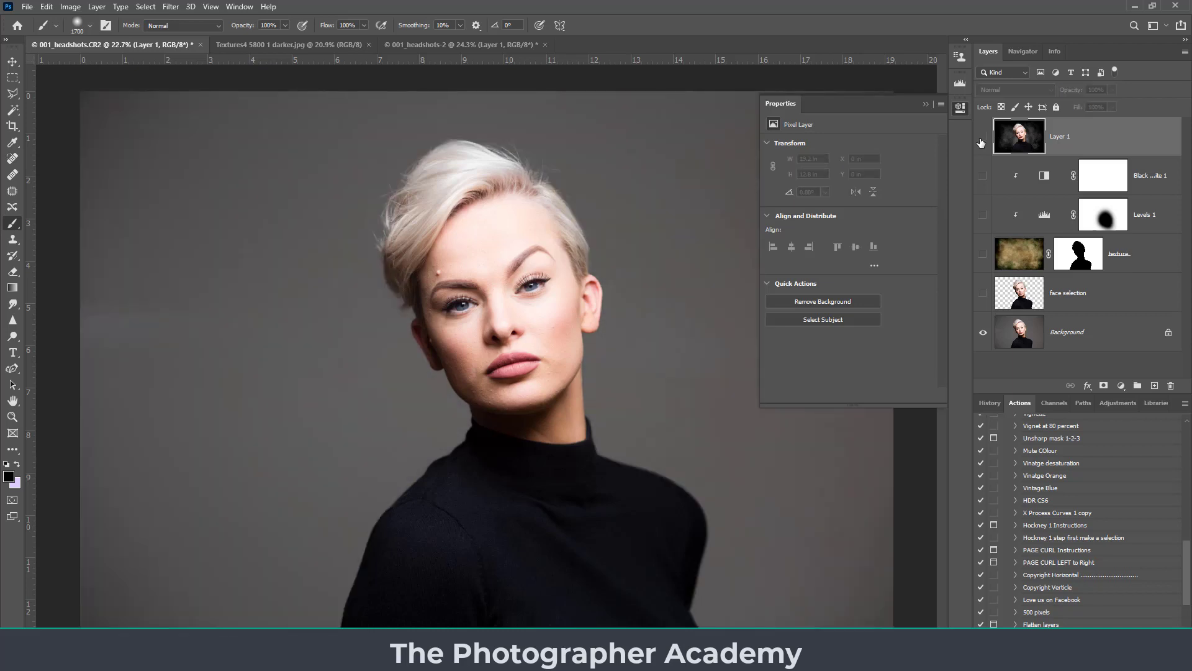
pyautogui.click(981, 142)
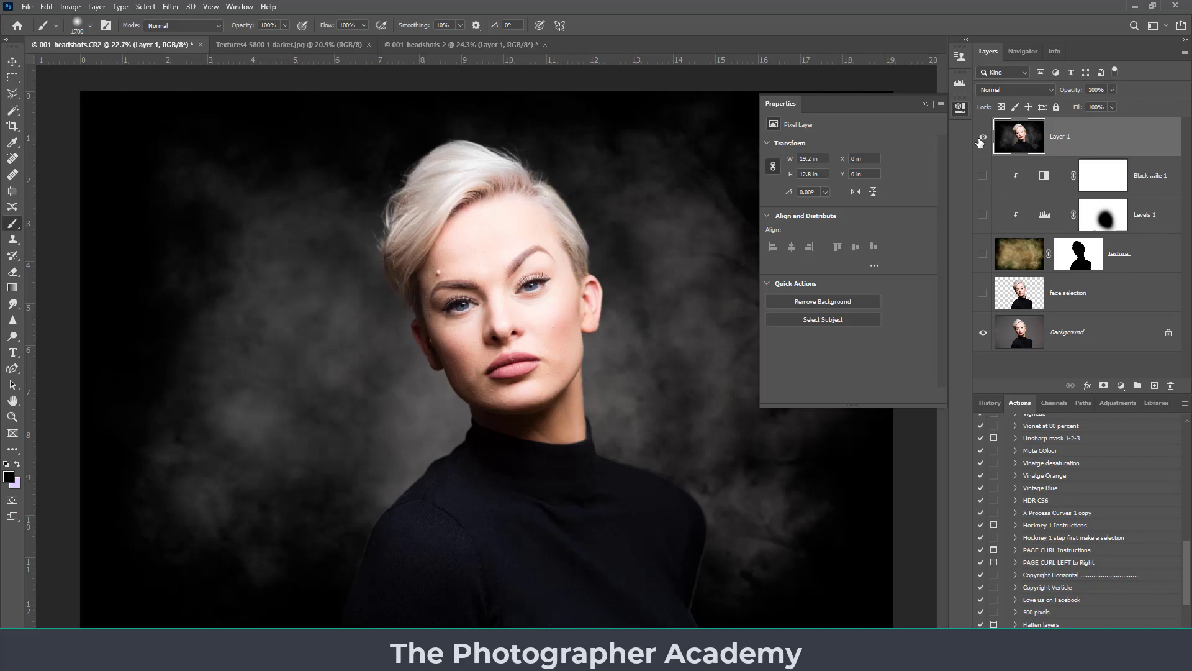